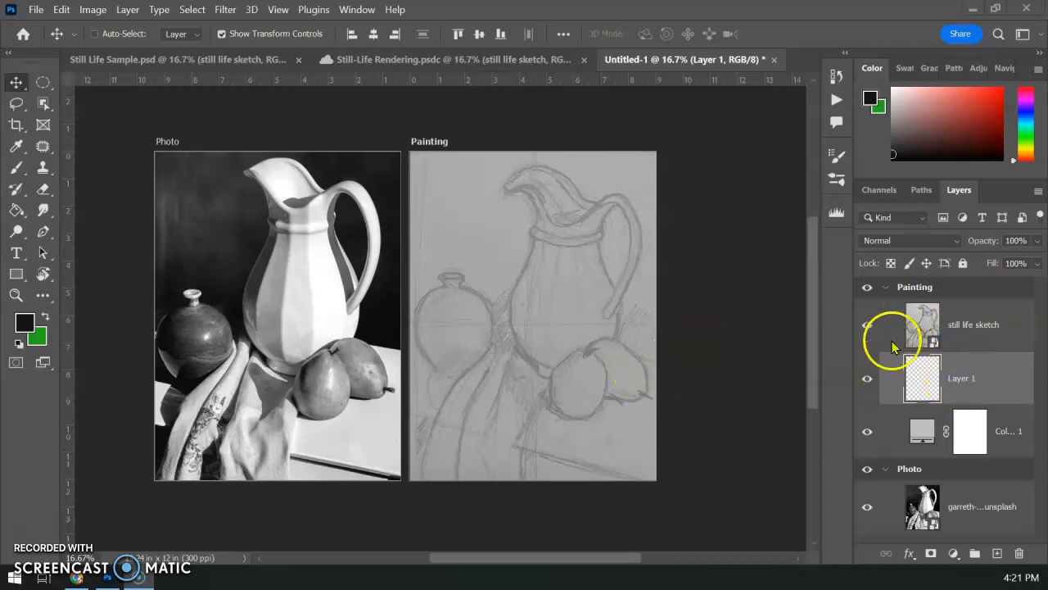
- Toggle the visibility of the Photo and Painting artboards, the still life sketch and the color fill layer to examine what each contains
{"action": "left_click", "coordinate": [867, 468]}
{"action": "left_click", "coordinate": [868, 468]}
{"action": "left_click", "coordinate": [866, 286]}
{"action": "left_click", "coordinate": [867, 287]}
{"action": "left_click", "coordinate": [867, 331]}
{"action": "left_click", "coordinate": [866, 331]}
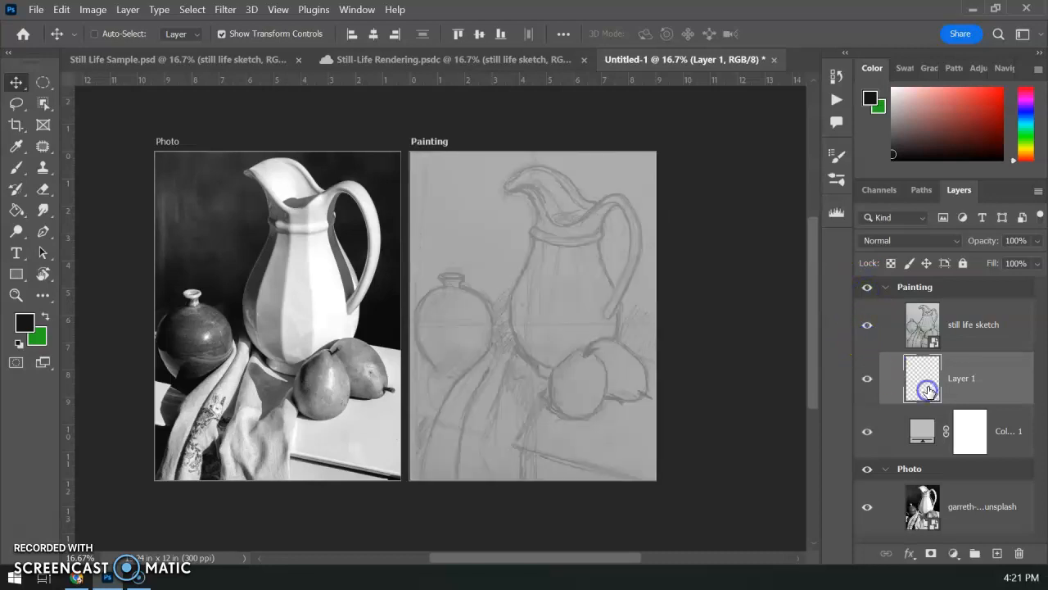
{"action": "left_click", "coordinate": [868, 431]}
{"action": "left_click", "coordinate": [868, 434]}
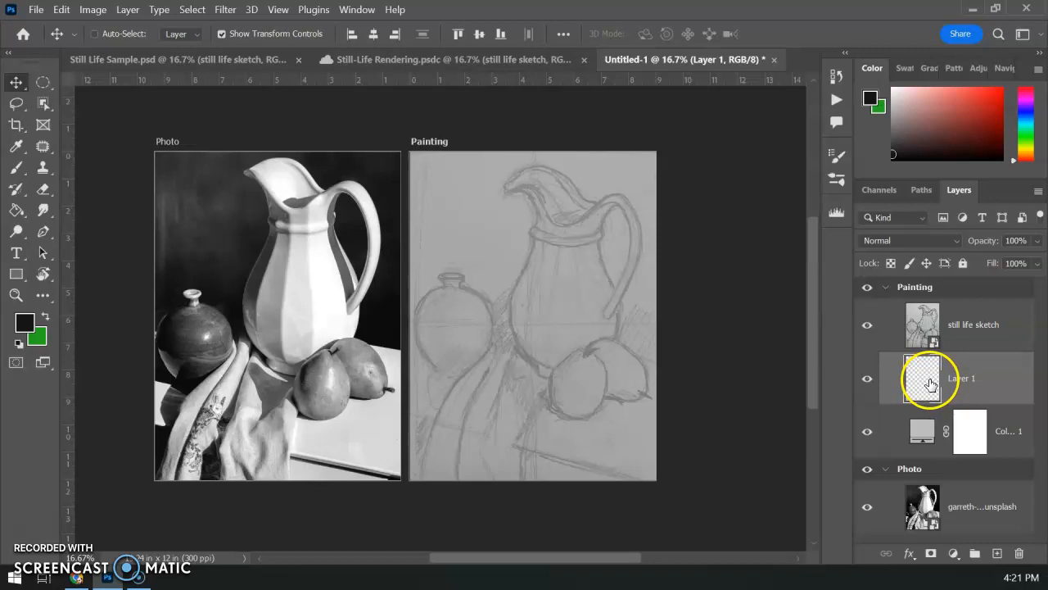
- Ready the Hard Elliptical 45 1 brush with flow at 100% and try a stroke on the sketched pitcher's spout
{"action": "key", "text": "ctrl+plus"}
{"action": "left_click_drag", "start_coordinate": [620, 302], "coordinate": [557, 374]}
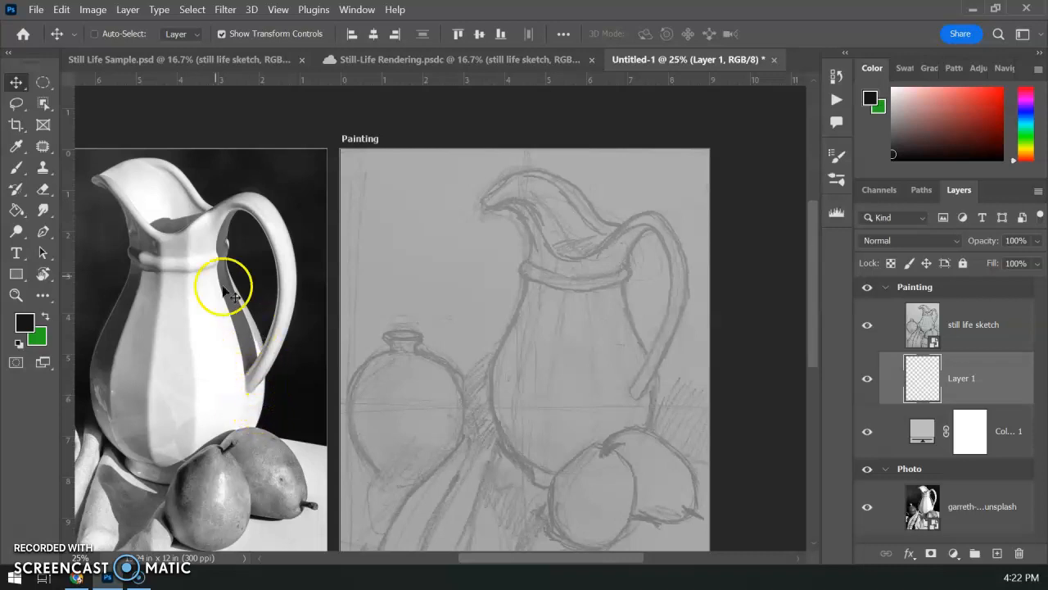
{"action": "left_click", "coordinate": [18, 168]}
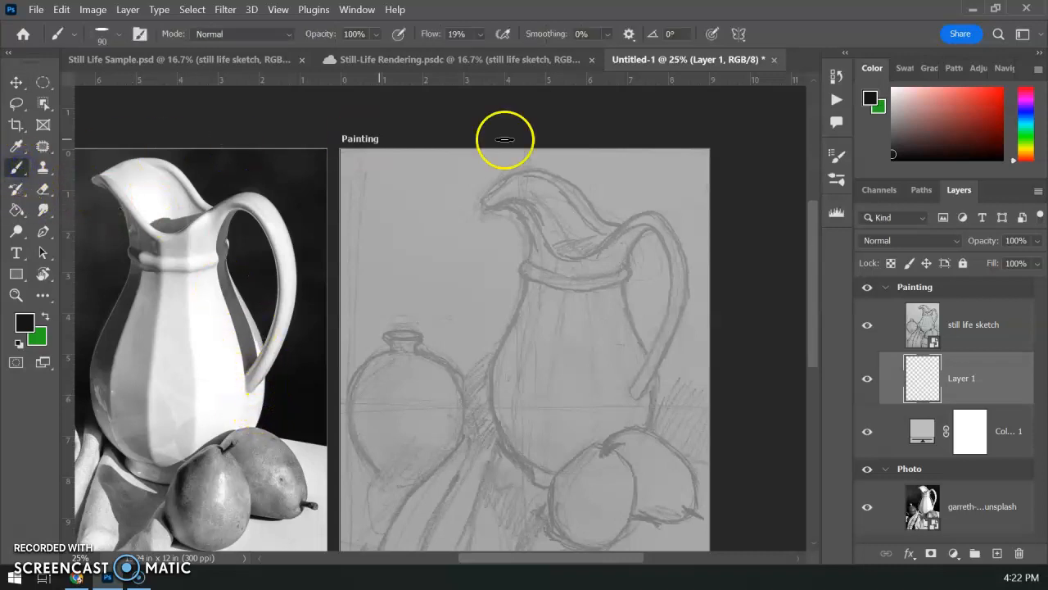
{"action": "left_click", "coordinate": [837, 180]}
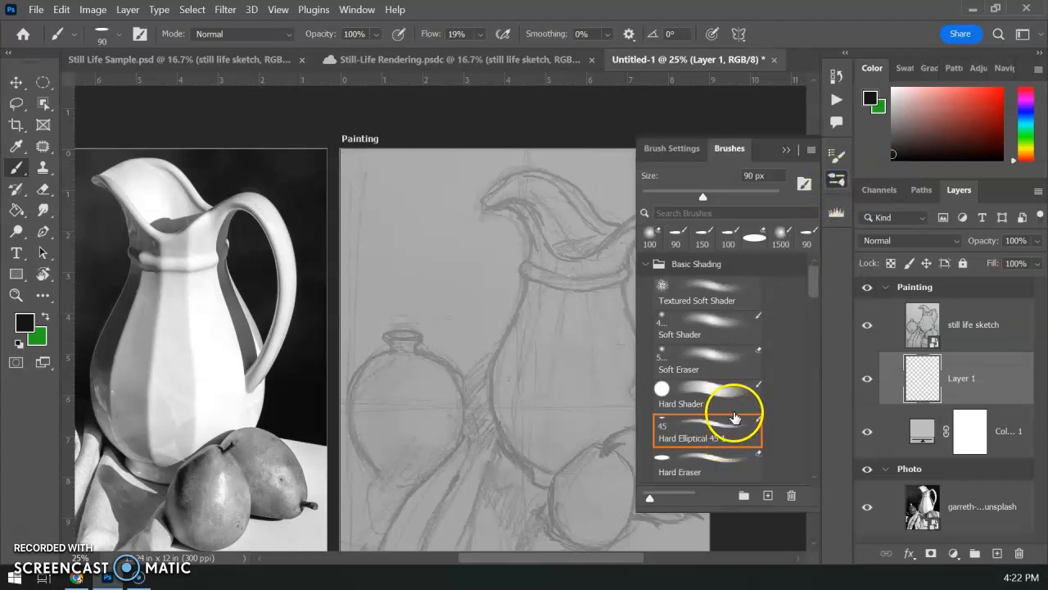
{"action": "left_click", "coordinate": [478, 35]}
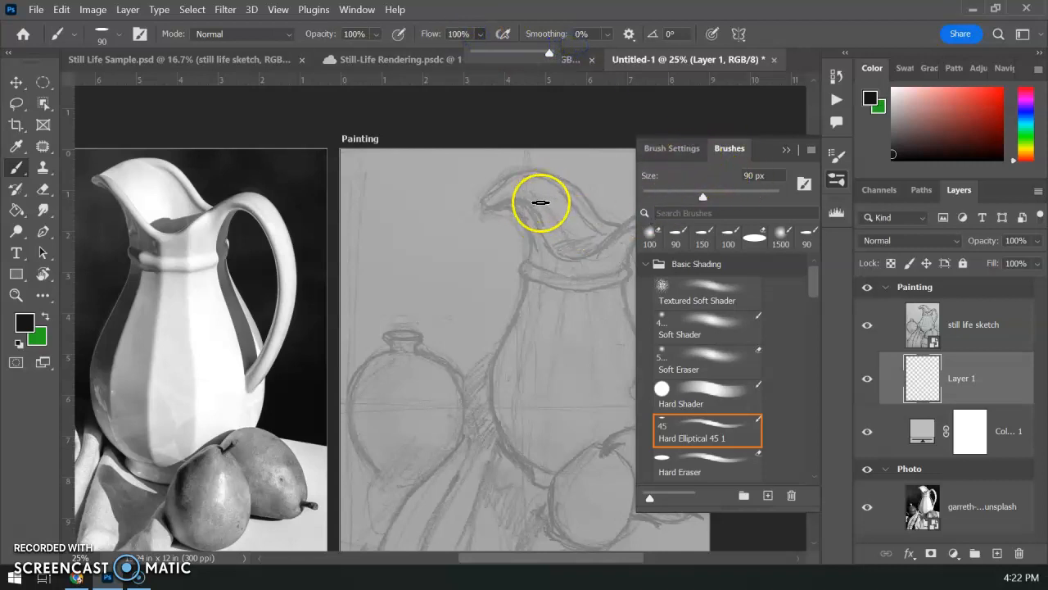
{"action": "left_click_drag", "start_coordinate": [492, 208], "coordinate": [509, 201]}
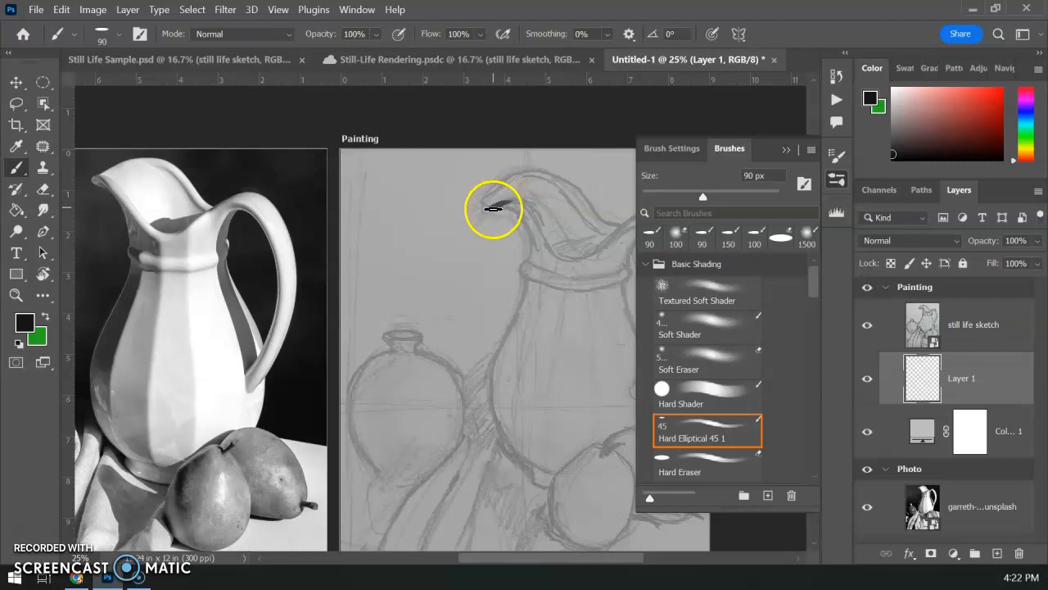
{"action": "left_click", "coordinate": [832, 178]}
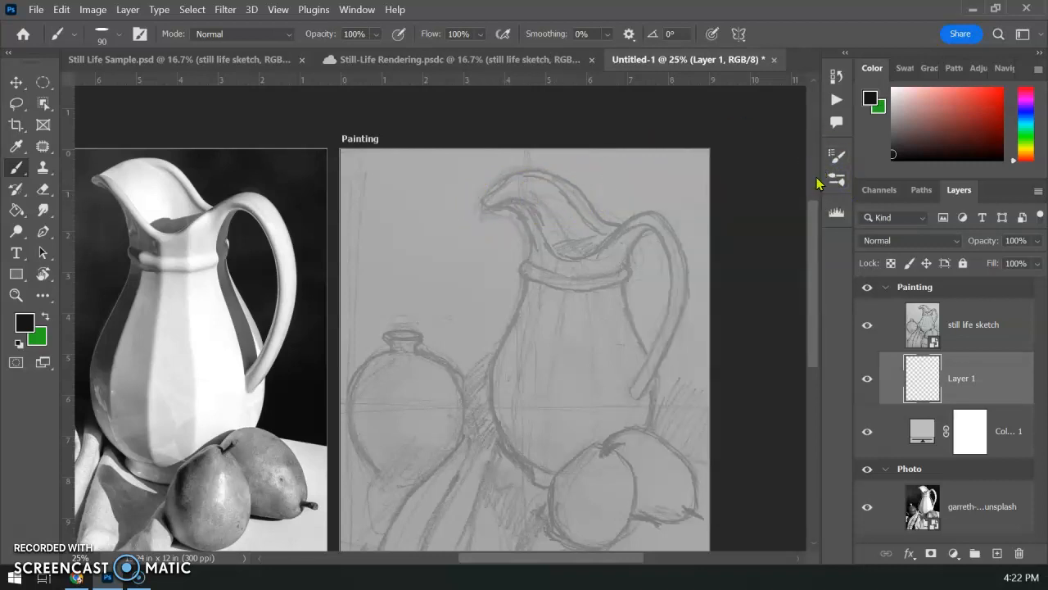
- Make white the foreground color, enlarge the brush to 250 px and paint the left side of the pitcher's neck and upper body
{"action": "left_click", "coordinate": [18, 343]}
{"action": "left_click", "coordinate": [45, 316]}
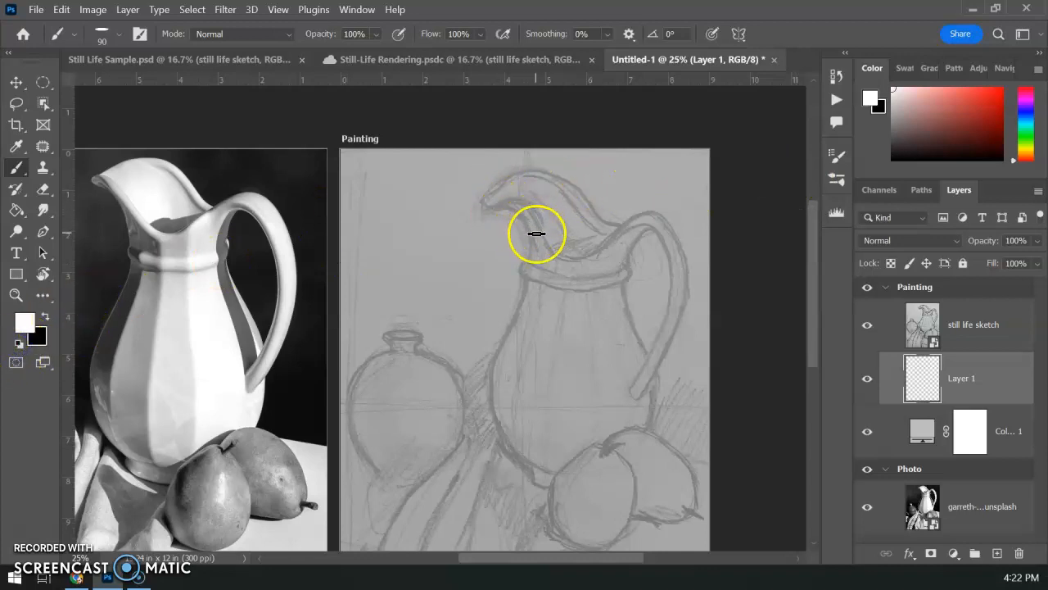
{"action": "key", "text": "bracketright"}
{"action": "key", "text": "bracketright"}
{"action": "key", "text": "bracketright"}
{"action": "key", "text": "bracketright"}
{"action": "key", "text": "bracketright"}
{"action": "key", "text": "bracketright"}
{"action": "mouse_move", "coordinate": [552, 266]}
{"action": "left_mouse_down"}
{"action": "mouse_move", "coordinate": [542, 268]}
{"action": "mouse_move", "coordinate": [519, 344]}
{"action": "mouse_move", "coordinate": [525, 310]}
{"action": "left_mouse_up"}
- Set brush smoothing to 36% and fill the rest of the pitcher's silhouette with white on Layer 1
{"action": "left_click", "coordinate": [607, 33]}
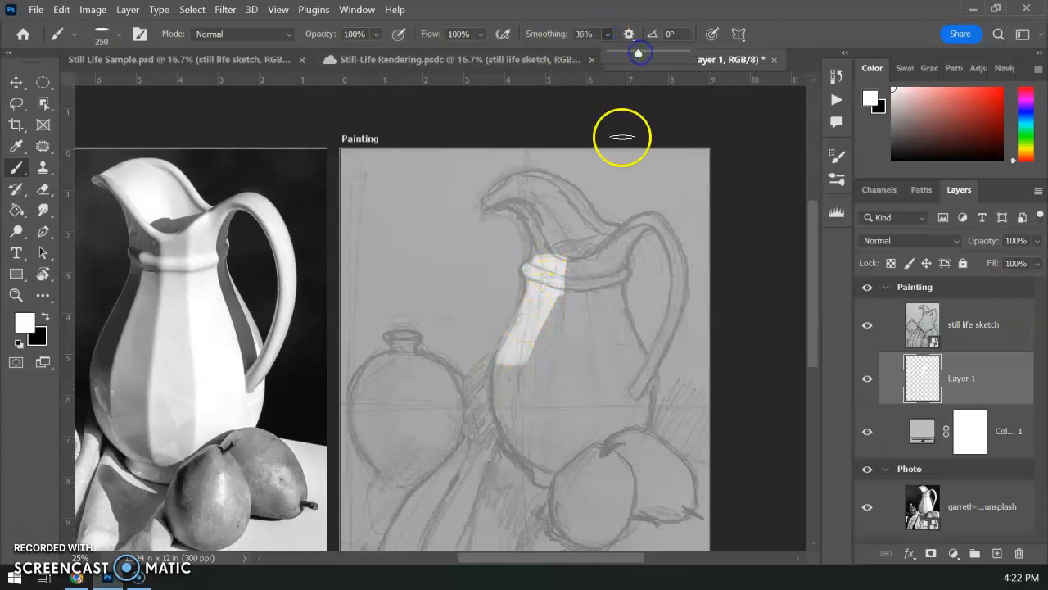
{"action": "left_click", "coordinate": [545, 298]}
{"action": "mouse_move", "coordinate": [515, 350]}
{"action": "left_mouse_down"}
{"action": "mouse_move", "coordinate": [507, 399]}
{"action": "mouse_move", "coordinate": [544, 455]}
{"action": "left_mouse_up"}
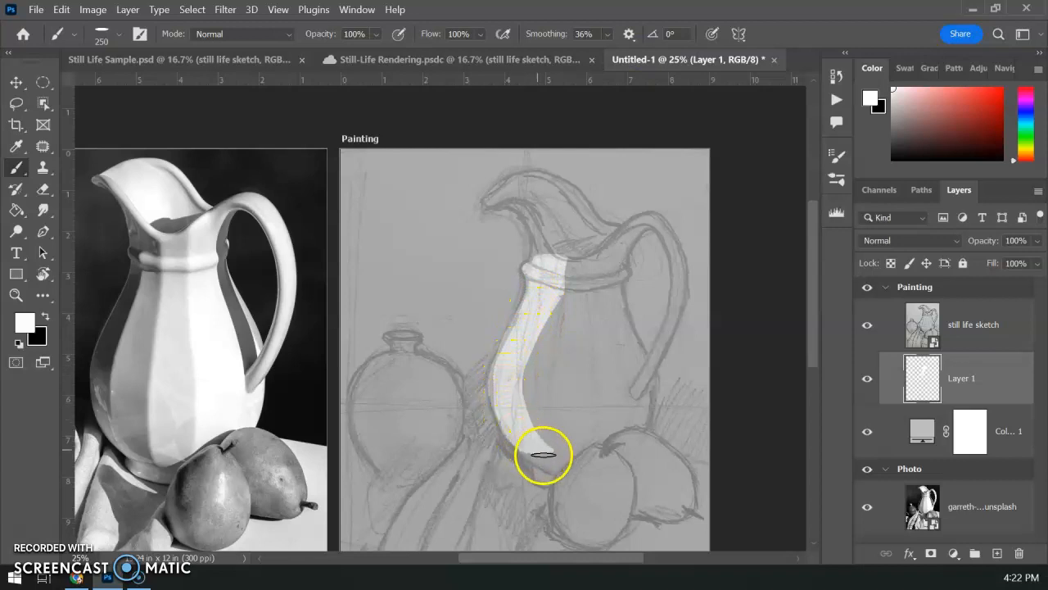
{"action": "mouse_move", "coordinate": [530, 323]}
{"action": "left_mouse_down"}
{"action": "mouse_move", "coordinate": [508, 399]}
{"action": "mouse_move", "coordinate": [554, 465]}
{"action": "mouse_move", "coordinate": [513, 373]}
{"action": "mouse_move", "coordinate": [515, 430]}
{"action": "mouse_move", "coordinate": [558, 471]}
{"action": "mouse_move", "coordinate": [510, 389]}
{"action": "mouse_move", "coordinate": [519, 431]}
{"action": "mouse_move", "coordinate": [549, 463]}
{"action": "mouse_move", "coordinate": [519, 351]}
{"action": "mouse_move", "coordinate": [510, 415]}
{"action": "mouse_move", "coordinate": [556, 473]}
{"action": "mouse_move", "coordinate": [553, 458]}
{"action": "mouse_move", "coordinate": [553, 484]}
{"action": "mouse_move", "coordinate": [540, 355]}
{"action": "mouse_move", "coordinate": [570, 307]}
{"action": "mouse_move", "coordinate": [543, 371]}
{"action": "mouse_move", "coordinate": [569, 264]}
{"action": "mouse_move", "coordinate": [556, 417]}
{"action": "left_mouse_up"}
{"action": "left_click_drag", "start_coordinate": [565, 455], "coordinate": [559, 360]}
{"action": "mouse_move", "coordinate": [572, 453]}
{"action": "left_mouse_down"}
{"action": "mouse_move", "coordinate": [624, 402]}
{"action": "mouse_move", "coordinate": [619, 424]}
{"action": "mouse_move", "coordinate": [630, 414]}
{"action": "mouse_move", "coordinate": [634, 398]}
{"action": "mouse_move", "coordinate": [608, 307]}
{"action": "mouse_move", "coordinate": [618, 249]}
{"action": "mouse_move", "coordinate": [624, 263]}
{"action": "mouse_move", "coordinate": [608, 265]}
{"action": "mouse_move", "coordinate": [609, 281]}
{"action": "mouse_move", "coordinate": [591, 268]}
{"action": "mouse_move", "coordinate": [584, 306]}
{"action": "left_mouse_up"}
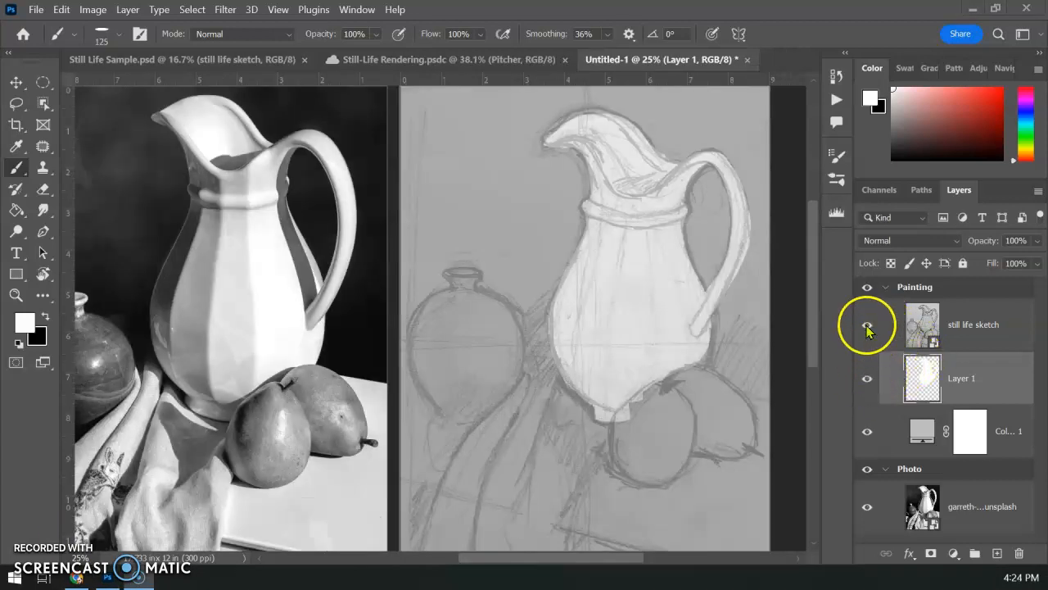
- Hide and reshow the still life sketch to examine the edges of the white pitcher silhouette
{"action": "left_click", "coordinate": [867, 326]}
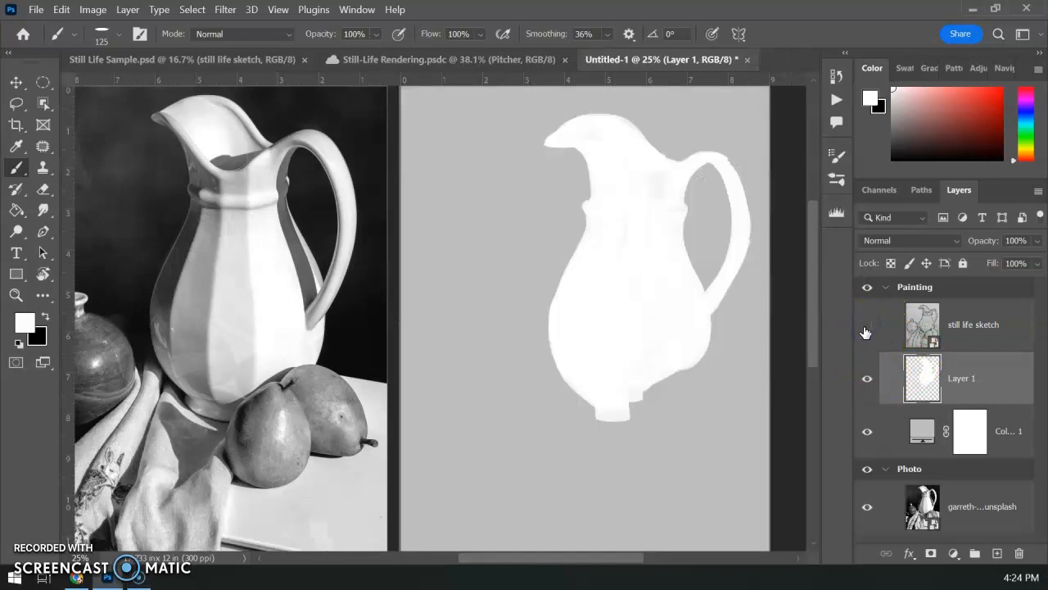
{"action": "left_click", "coordinate": [867, 329]}
{"action": "left_click", "coordinate": [866, 330]}
{"action": "key", "text": "ctrl+plus"}
{"action": "mouse_move", "coordinate": [678, 218]}
{"action": "left_mouse_down"}
{"action": "mouse_move", "coordinate": [683, 229]}
{"action": "mouse_move", "coordinate": [613, 345]}
{"action": "left_mouse_up"}
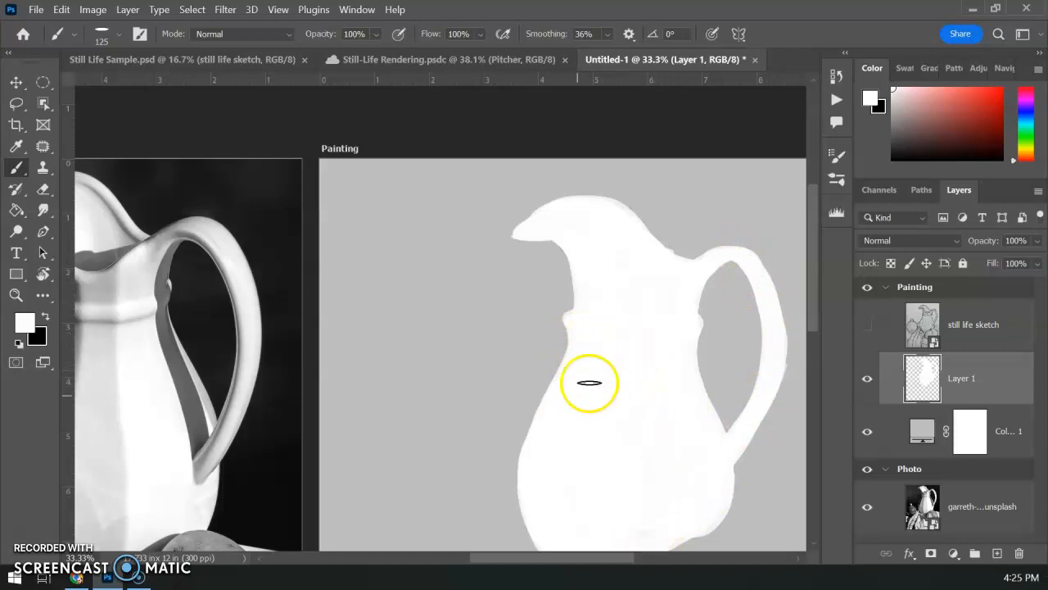
{"action": "left_click", "coordinate": [868, 326]}
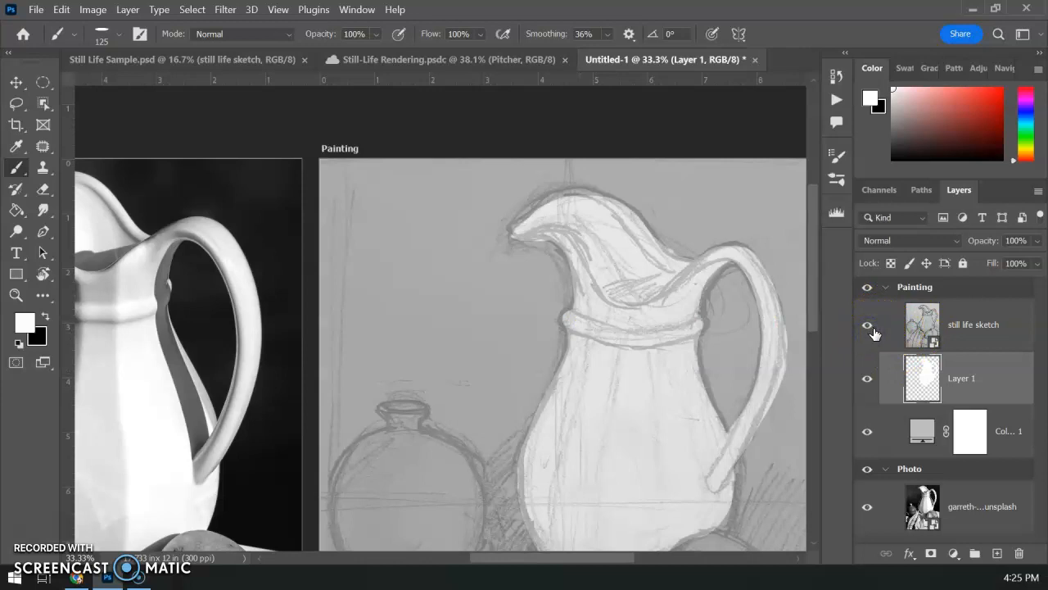
- Rename the painted layer as pitcher and add a new layer above it, clipped to the pitcher layer
{"action": "scroll", "coordinate": [585, 342], "scroll_direction": "down", "scroll_amount": 5}
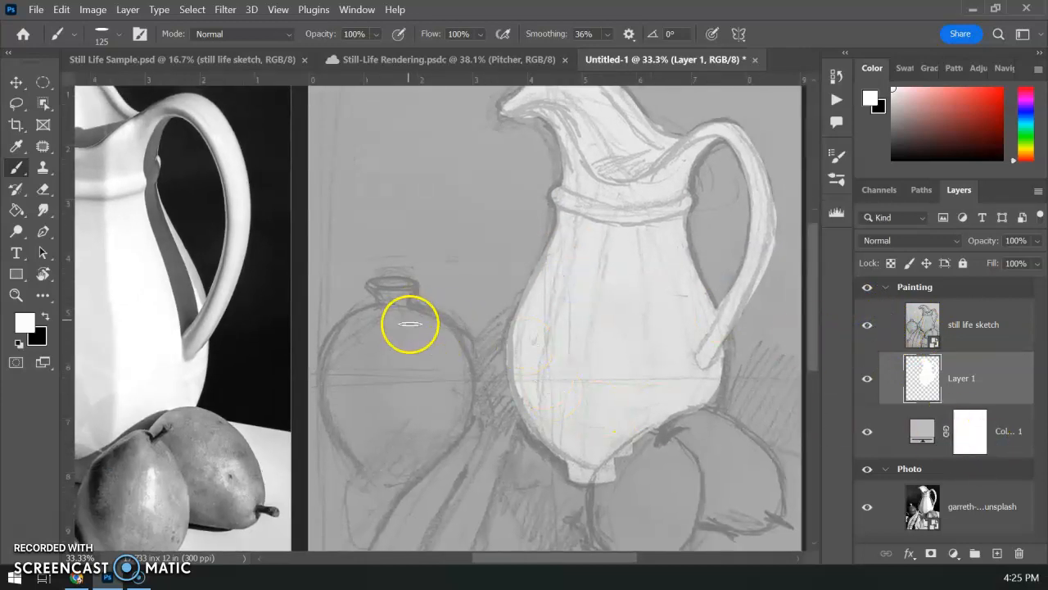
{"action": "left_click", "coordinate": [972, 385]}
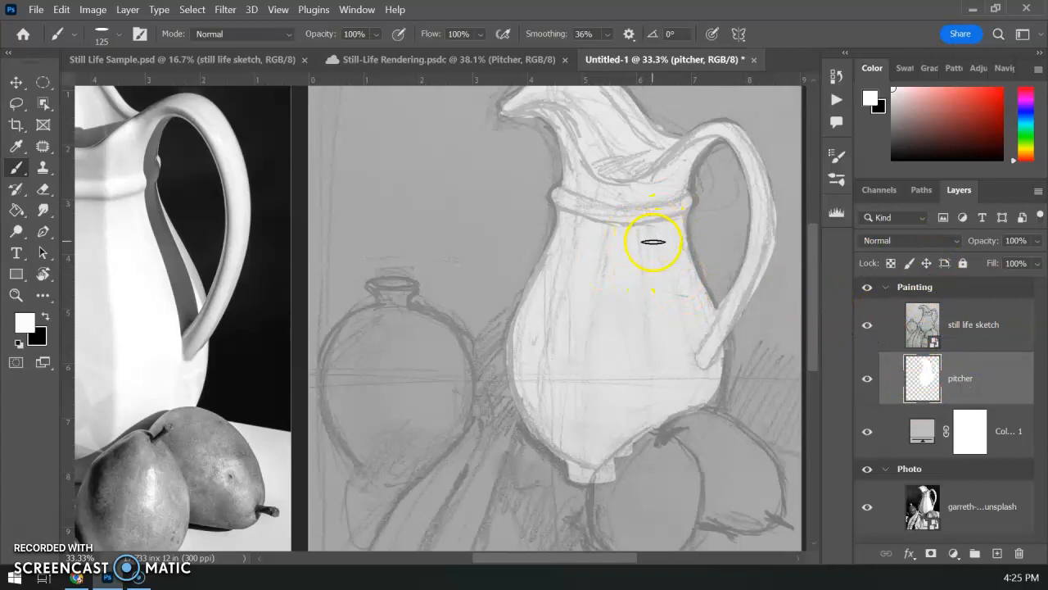
{"action": "left_click", "coordinate": [996, 552]}
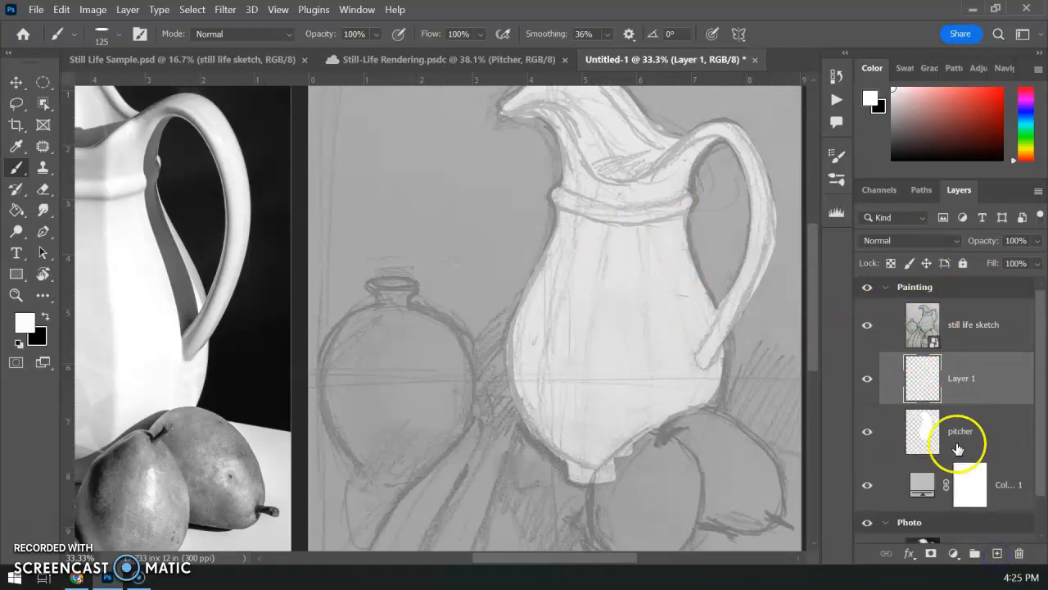
{"action": "left_click", "coordinate": [962, 400], "text": "alt"}
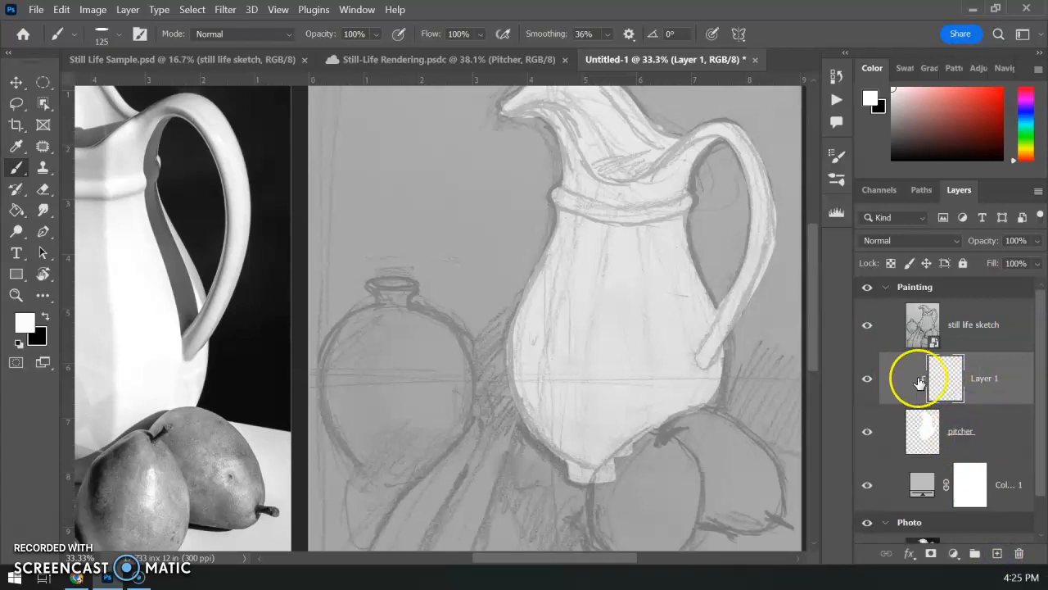
- Sample the dark gray of the shadow beside the pitcher's handle in the photo as the painting color
{"action": "left_click_drag", "start_coordinate": [617, 326], "coordinate": [618, 362]}
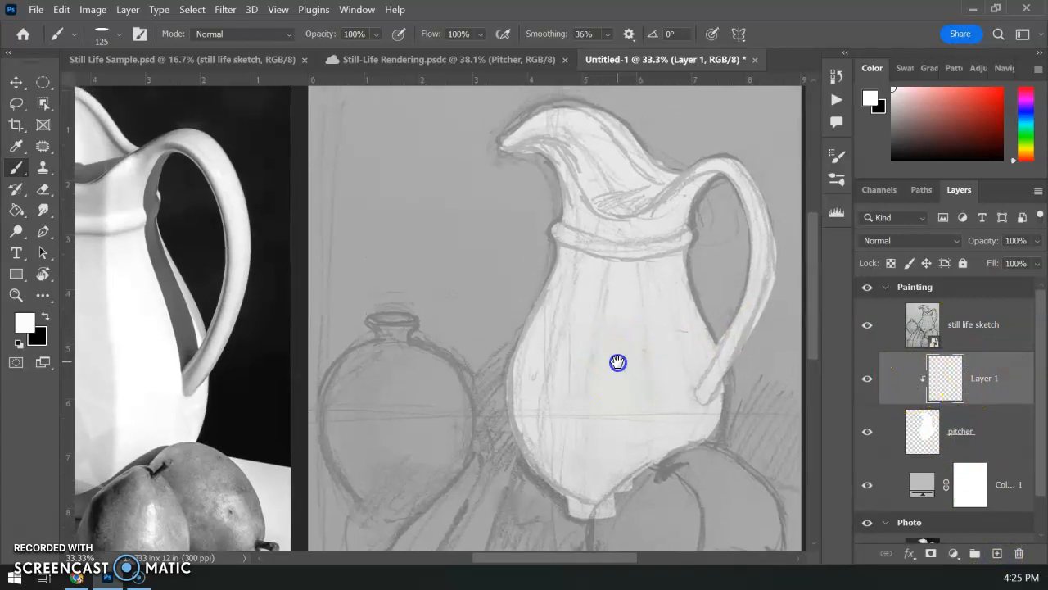
{"action": "left_click", "coordinate": [836, 182]}
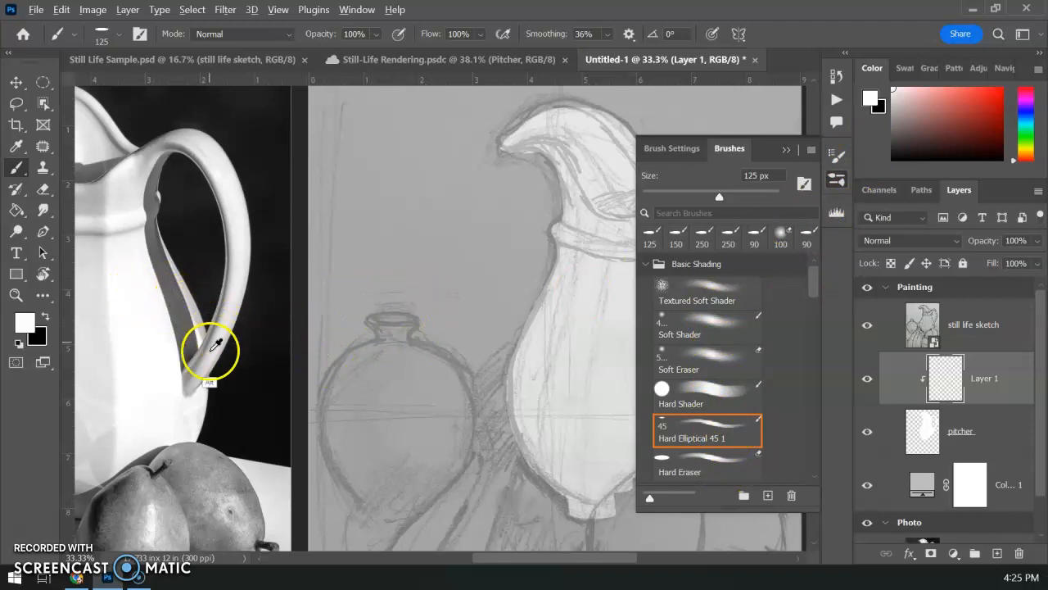
{"action": "left_click", "coordinate": [187, 353], "text": "alt"}
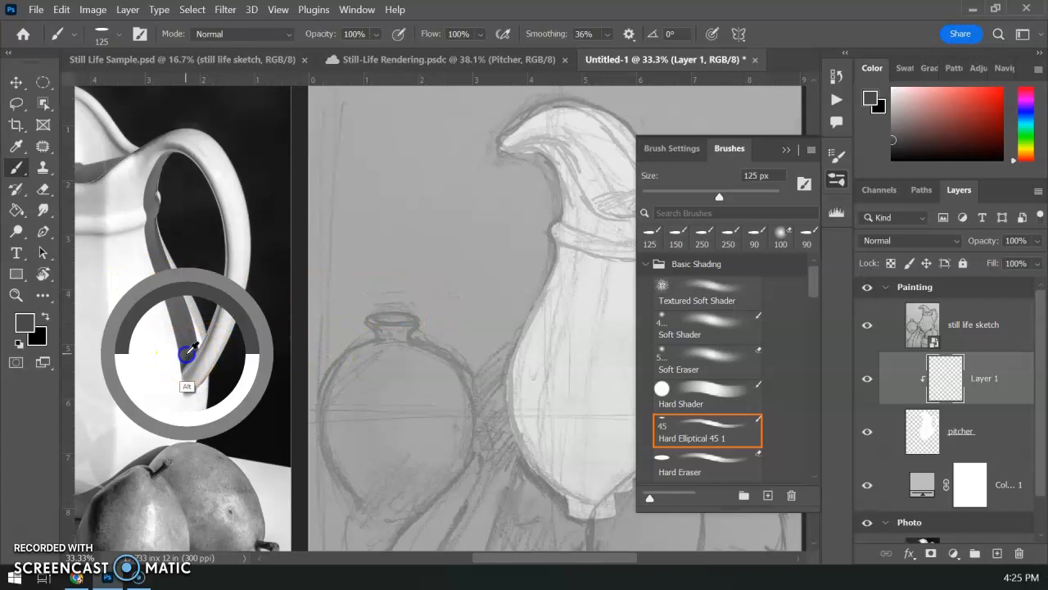
{"action": "left_click", "coordinate": [832, 182]}
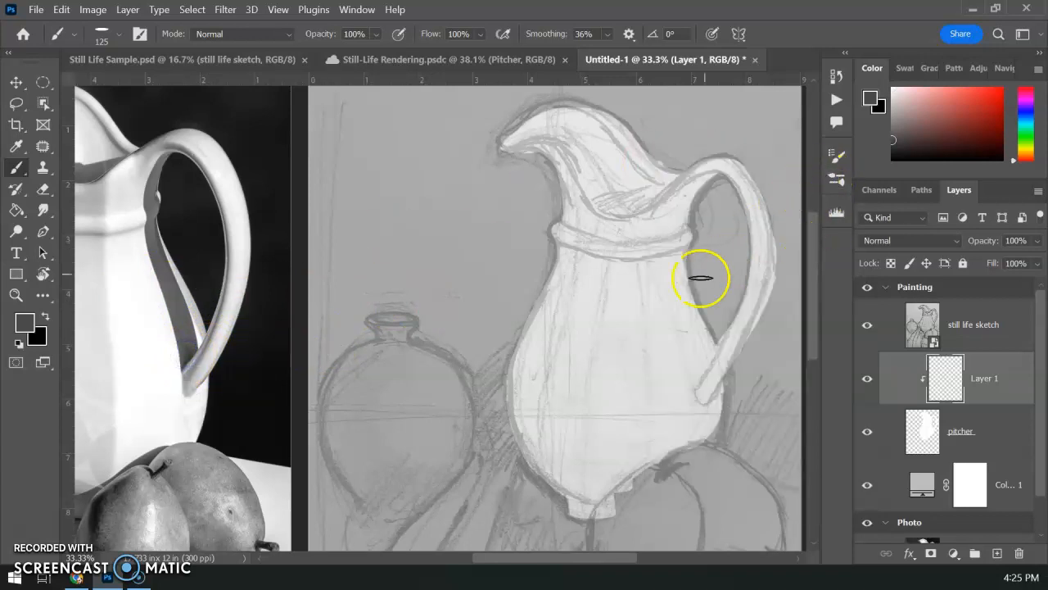
- Paint the dark gray shadow stripe down the left side of the pitcher's body on the clipped layer with the 125 px brush
{"action": "left_click_drag", "start_coordinate": [544, 318], "coordinate": [547, 295]}
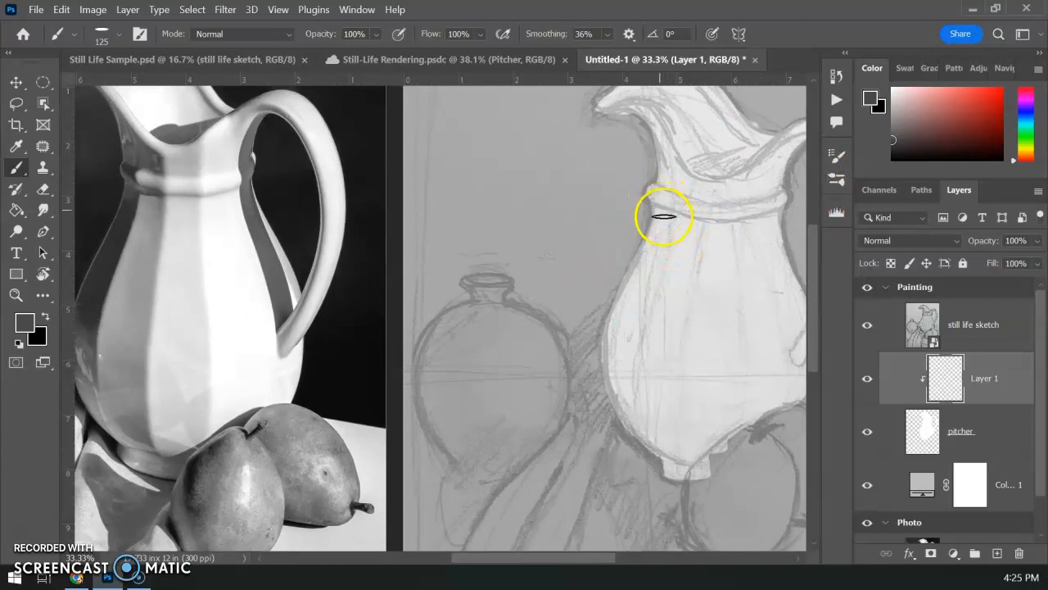
{"action": "left_click_drag", "start_coordinate": [660, 209], "coordinate": [646, 264]}
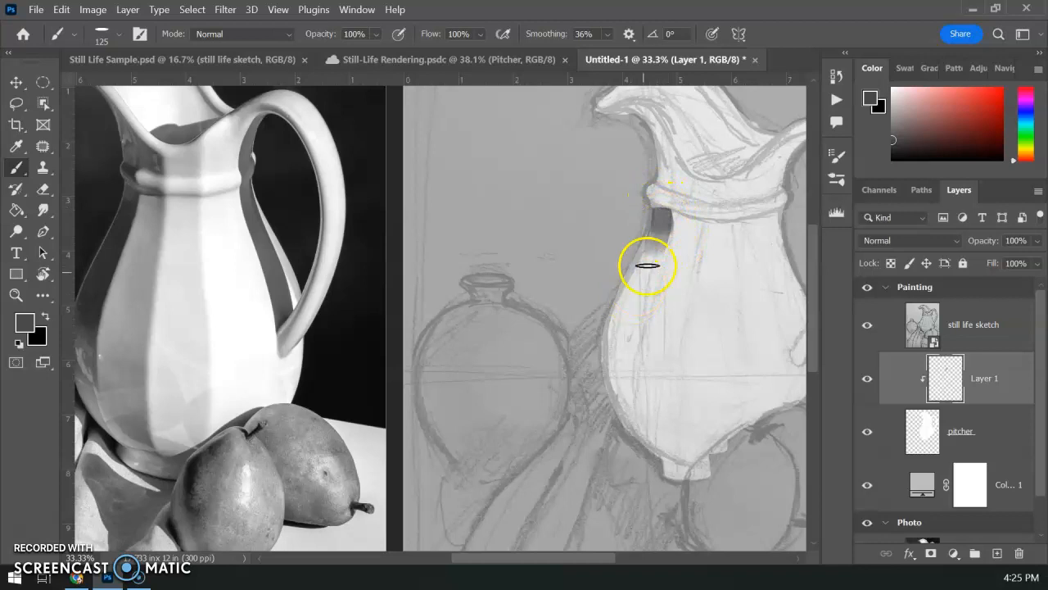
{"action": "mouse_move", "coordinate": [661, 222]}
{"action": "left_mouse_down"}
{"action": "mouse_move", "coordinate": [647, 279]}
{"action": "mouse_move", "coordinate": [615, 321]}
{"action": "left_mouse_up"}
{"action": "left_click_drag", "start_coordinate": [663, 226], "coordinate": [625, 306]}
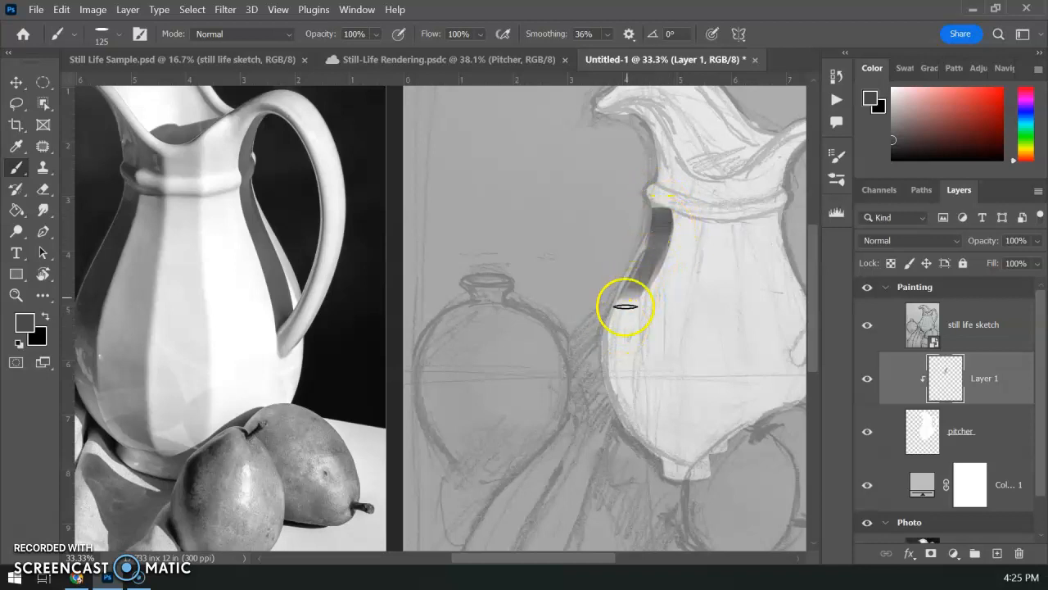
{"action": "left_click_drag", "start_coordinate": [663, 215], "coordinate": [615, 380]}
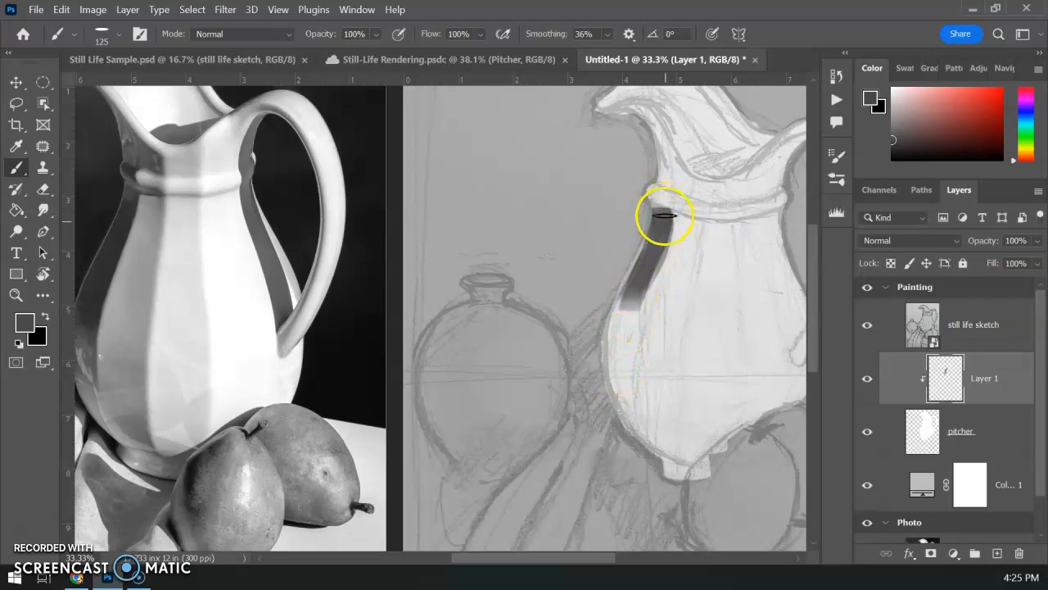
{"action": "mouse_move", "coordinate": [657, 251]}
{"action": "left_mouse_down"}
{"action": "mouse_move", "coordinate": [615, 354]}
{"action": "mouse_move", "coordinate": [671, 227]}
{"action": "left_mouse_up"}
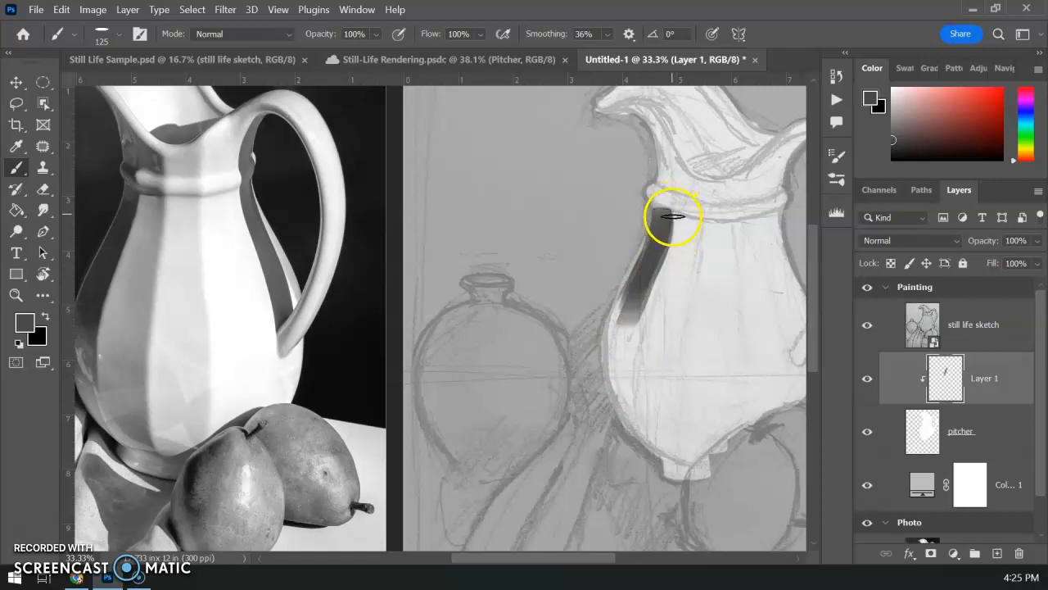
{"action": "mouse_move", "coordinate": [650, 265]}
{"action": "left_mouse_down"}
{"action": "mouse_move", "coordinate": [633, 304]}
{"action": "mouse_move", "coordinate": [632, 368]}
{"action": "mouse_move", "coordinate": [653, 265]}
{"action": "mouse_move", "coordinate": [624, 347]}
{"action": "mouse_move", "coordinate": [631, 405]}
{"action": "left_mouse_up"}
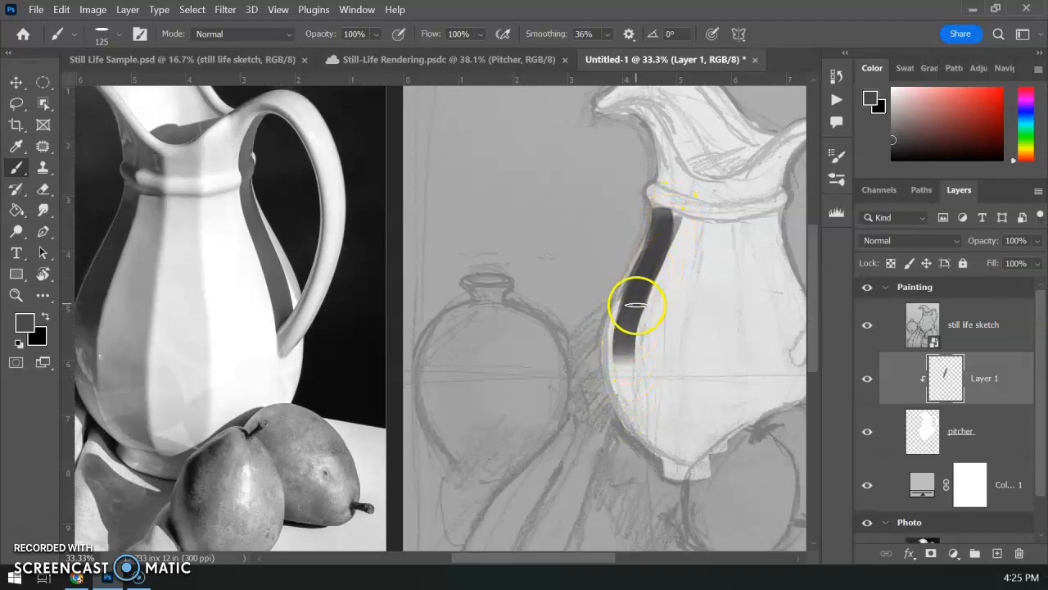
{"action": "left_click_drag", "start_coordinate": [636, 305], "coordinate": [632, 389]}
{"action": "left_click_drag", "start_coordinate": [632, 316], "coordinate": [629, 366]}
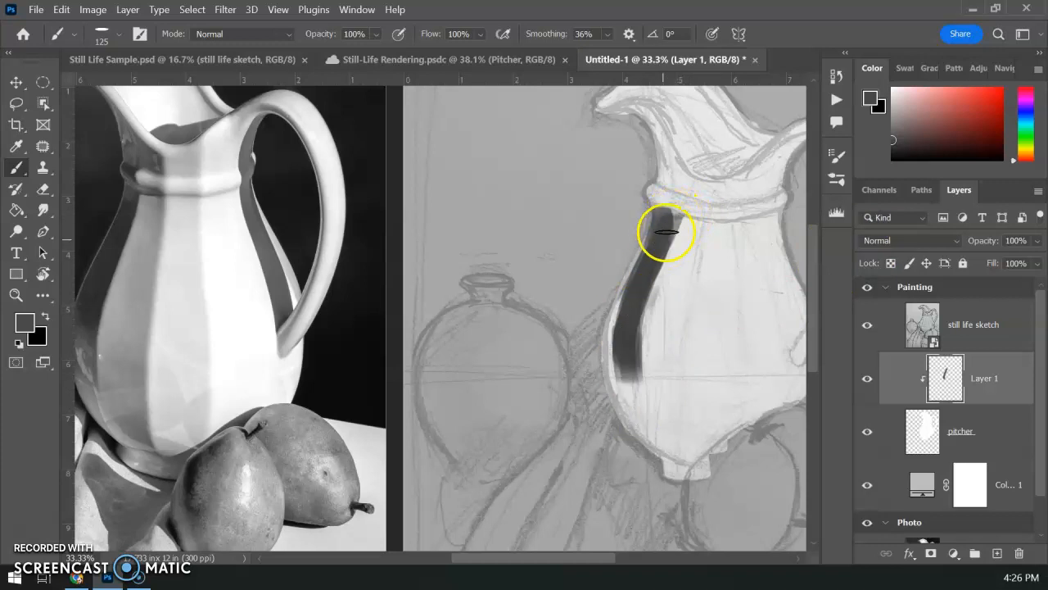
{"action": "left_click_drag", "start_coordinate": [662, 238], "coordinate": [664, 224]}
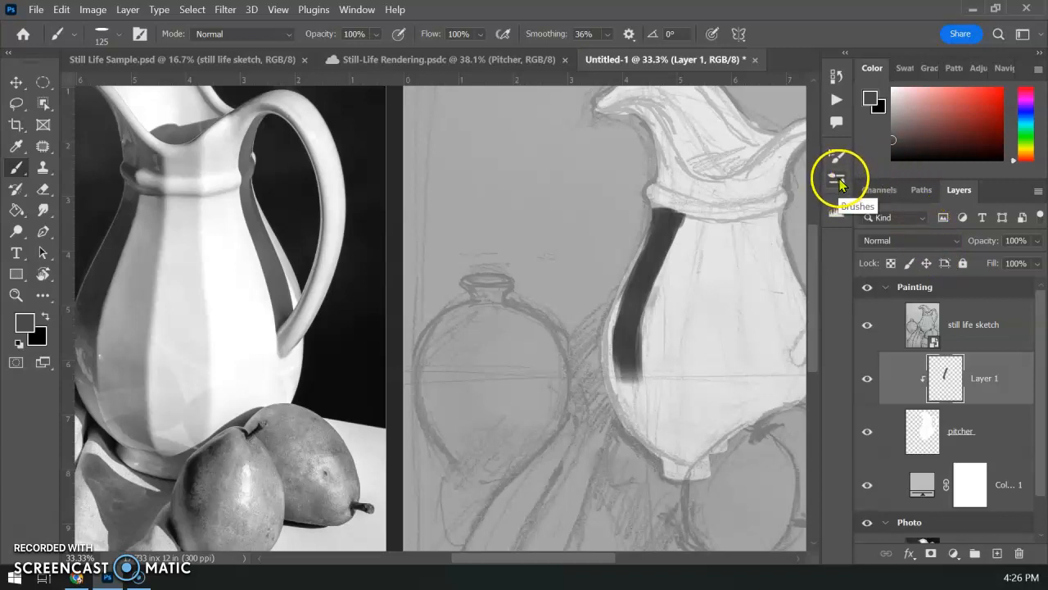
- Switch to the Eraser with the Soft Eraser preset and enlarge it to 150 px
{"action": "key", "text": "e"}
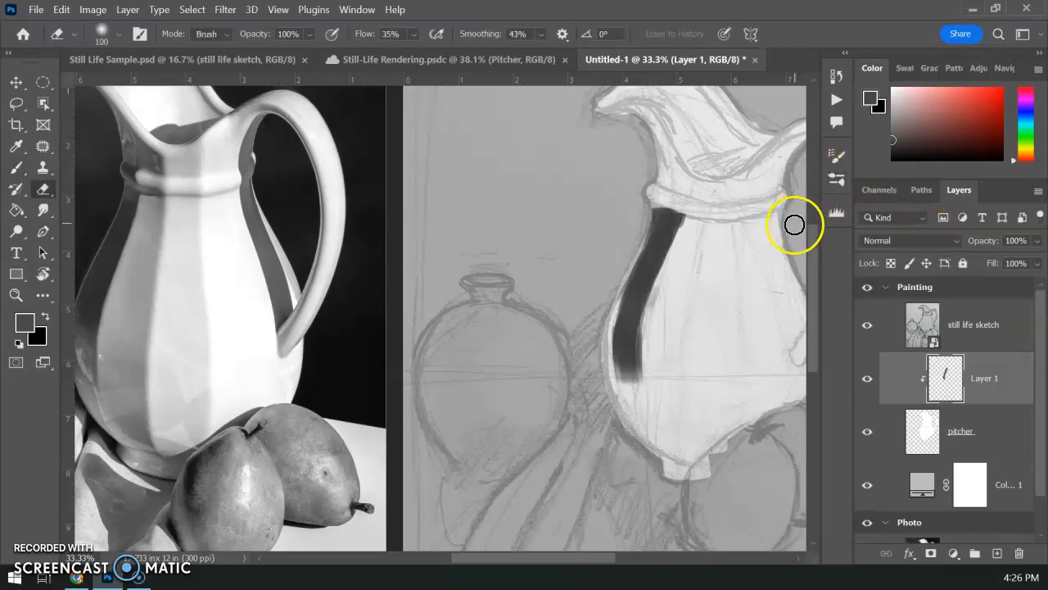
{"action": "left_click", "coordinate": [836, 184]}
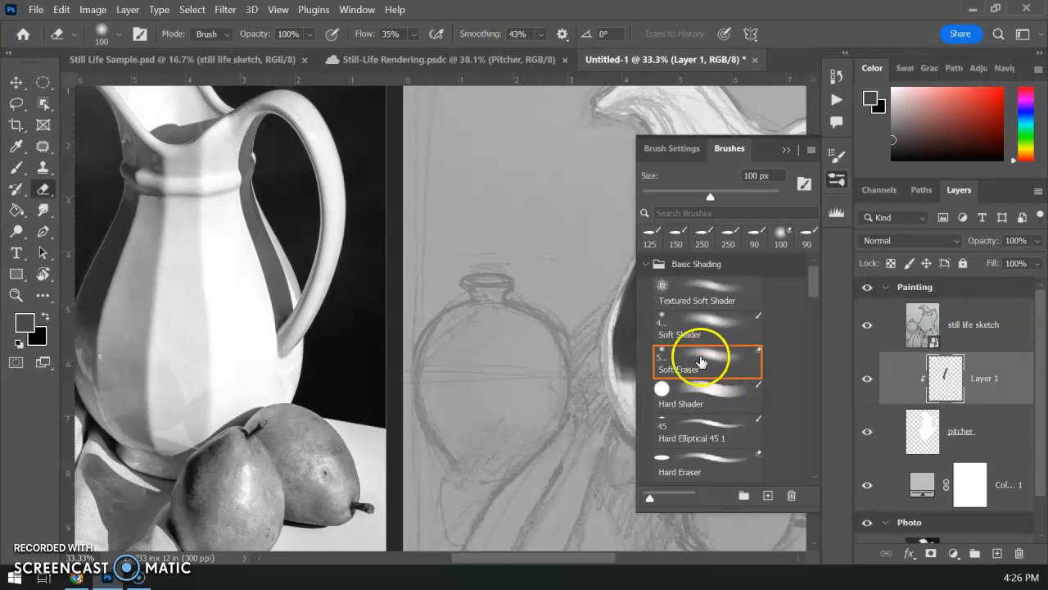
{"action": "left_click", "coordinate": [581, 394]}
{"action": "left_click_drag", "start_coordinate": [579, 368], "coordinate": [381, 351]}
{"action": "key", "text": "bracketright"}
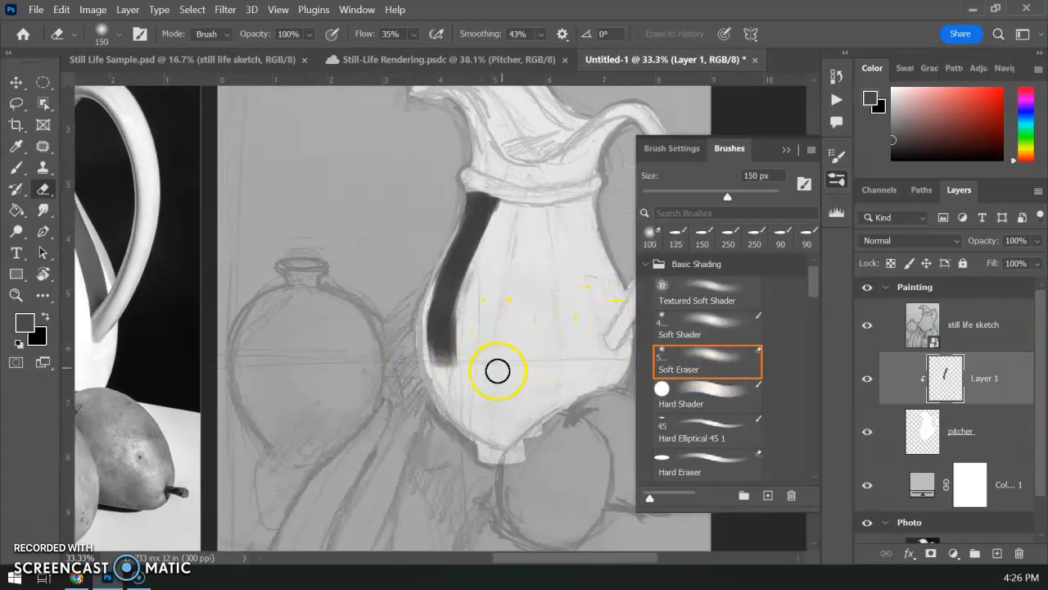
- Soften the lower end and inner edge of the dark shadow stripe on the pitcher, enlarging the Soft Eraser to 300 px
{"action": "mouse_move", "coordinate": [455, 371]}
{"action": "left_mouse_down"}
{"action": "mouse_move", "coordinate": [442, 320]}
{"action": "mouse_move", "coordinate": [466, 328]}
{"action": "mouse_move", "coordinate": [444, 379]}
{"action": "mouse_move", "coordinate": [454, 325]}
{"action": "mouse_move", "coordinate": [478, 302]}
{"action": "left_mouse_up"}
{"action": "left_click_drag", "start_coordinate": [492, 243], "coordinate": [489, 267]}
{"action": "mouse_move", "coordinate": [318, 297]}
{"action": "left_mouse_down"}
{"action": "mouse_move", "coordinate": [515, 306]}
{"action": "mouse_move", "coordinate": [475, 344]}
{"action": "mouse_move", "coordinate": [385, 389]}
{"action": "left_mouse_up"}
{"action": "mouse_move", "coordinate": [535, 283]}
{"action": "left_mouse_down"}
{"action": "mouse_move", "coordinate": [560, 268]}
{"action": "mouse_move", "coordinate": [547, 267]}
{"action": "mouse_move", "coordinate": [595, 270]}
{"action": "left_mouse_up"}
{"action": "left_click", "coordinate": [498, 331]}
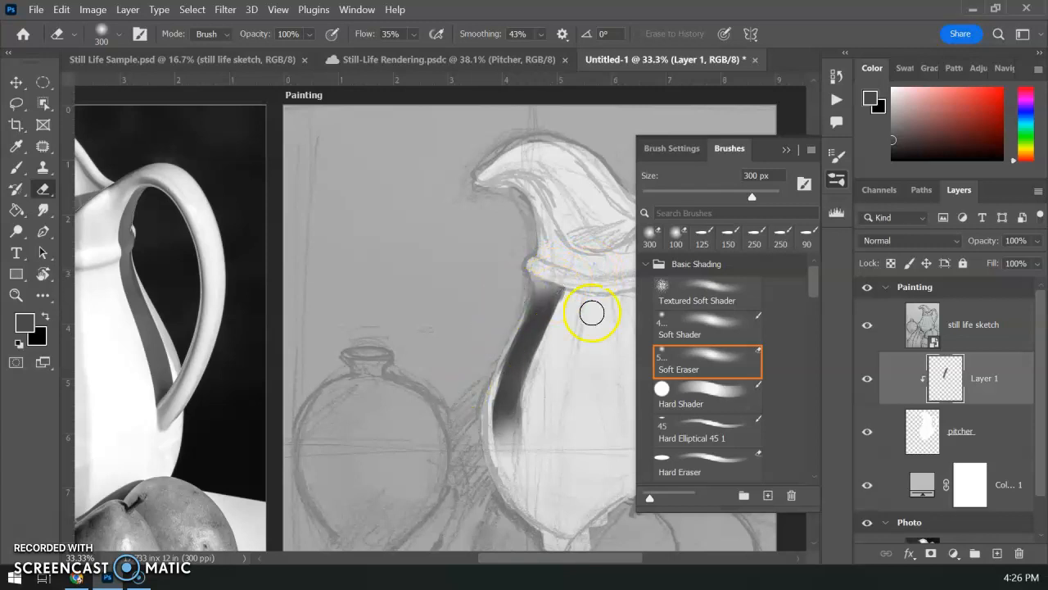
- Hide the still life sketch layer to check the pitcher's shadow stripe, and show the sketch again
{"action": "left_click", "coordinate": [867, 326]}
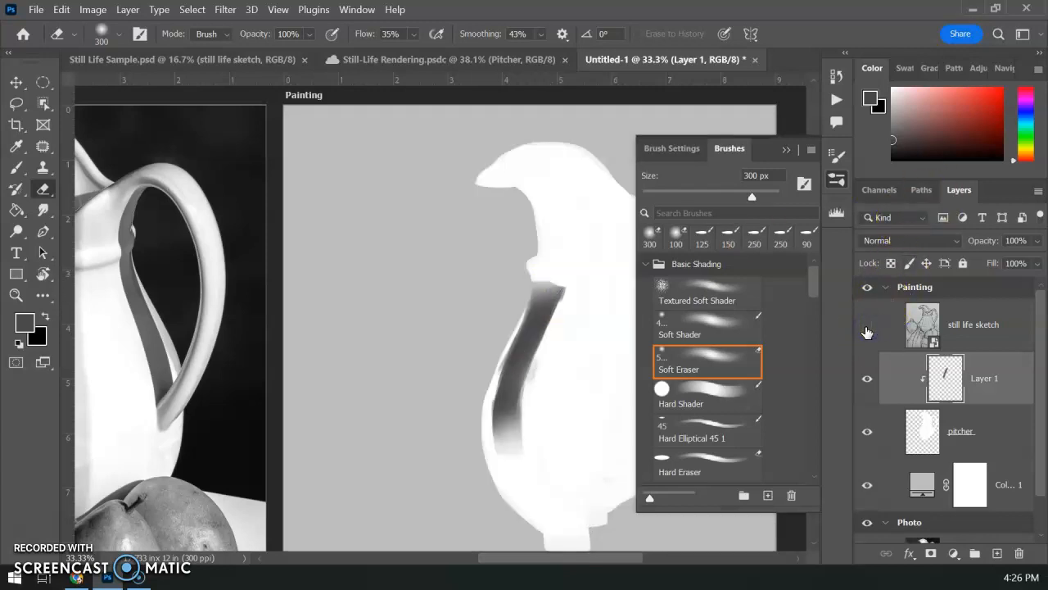
{"action": "left_click", "coordinate": [866, 328]}
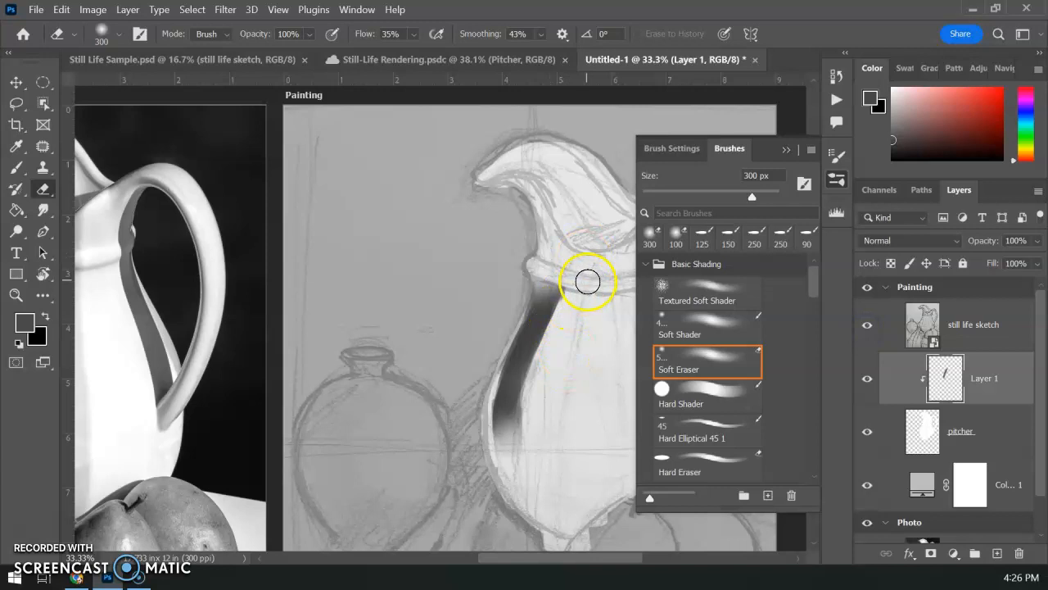
- Paint the dark gray shadow inside the handle and down the pitcher's right side with the Hard Elliptical 45 1 brush, using 45 and 90 px
{"action": "left_click_drag", "start_coordinate": [541, 336], "coordinate": [435, 338]}
{"action": "left_click", "coordinate": [720, 423]}
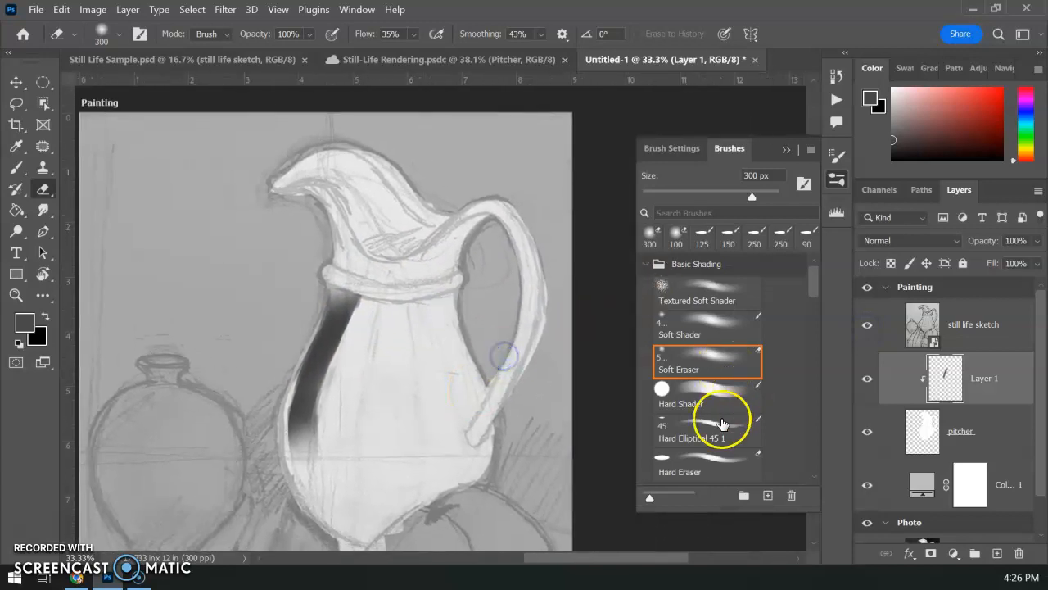
{"action": "left_click_drag", "start_coordinate": [460, 249], "coordinate": [478, 220]}
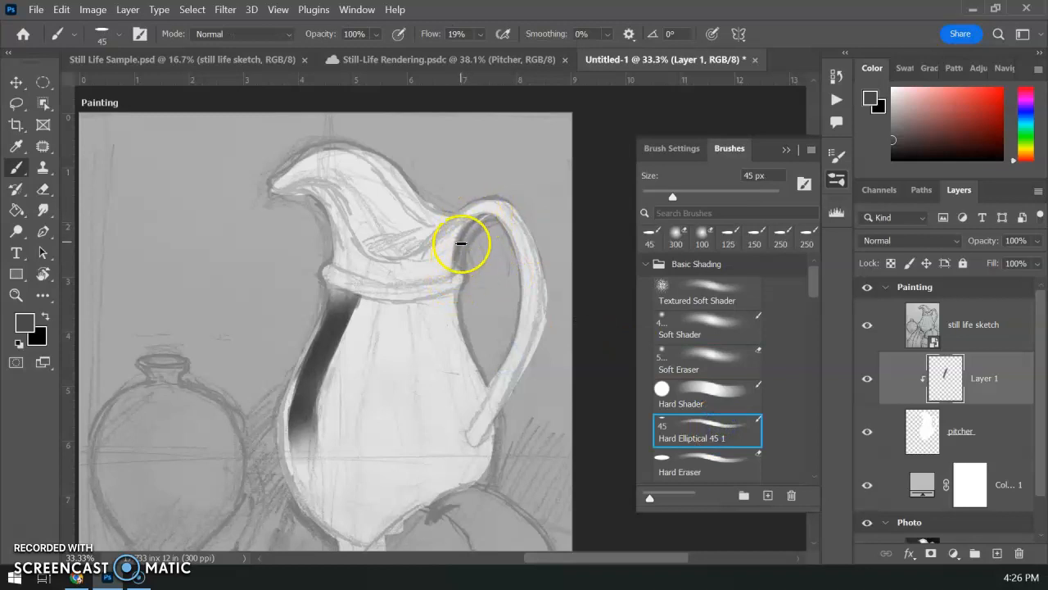
{"action": "left_click_drag", "start_coordinate": [354, 337], "coordinate": [471, 291]}
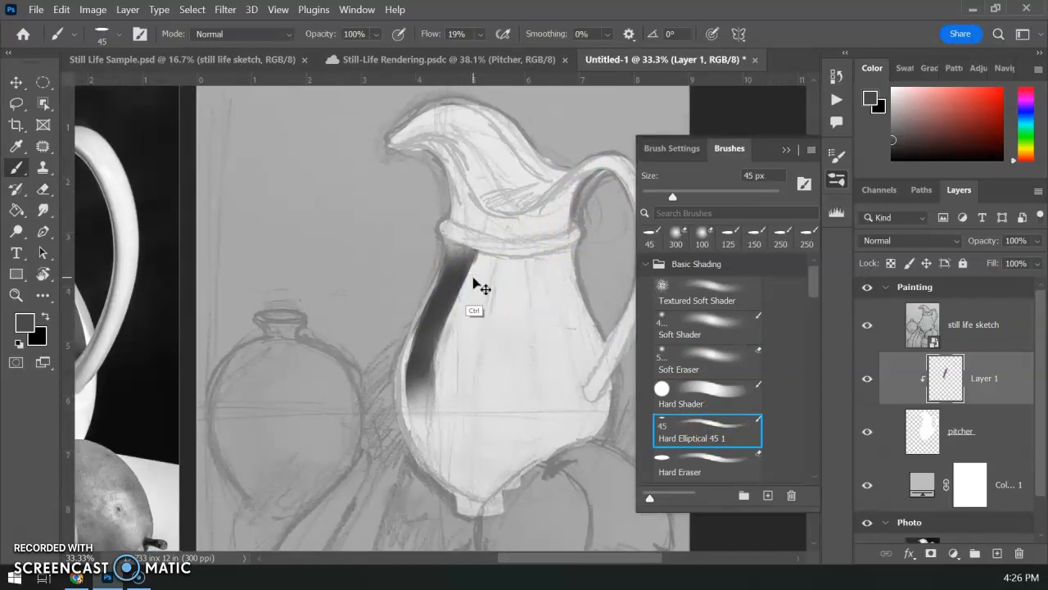
{"action": "key", "text": "ctrl+minus"}
{"action": "left_click_drag", "start_coordinate": [495, 285], "coordinate": [529, 297]}
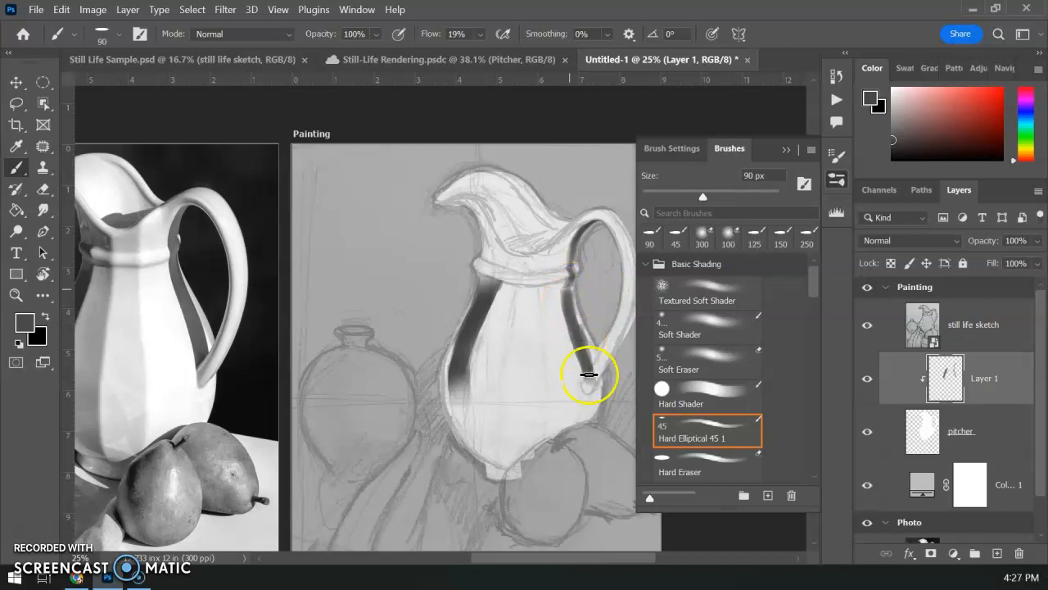
- Clean up the edges of the pitcher's right shadow stripe with the Hard Eraser preset at 300 px
{"action": "left_click", "coordinate": [728, 465]}
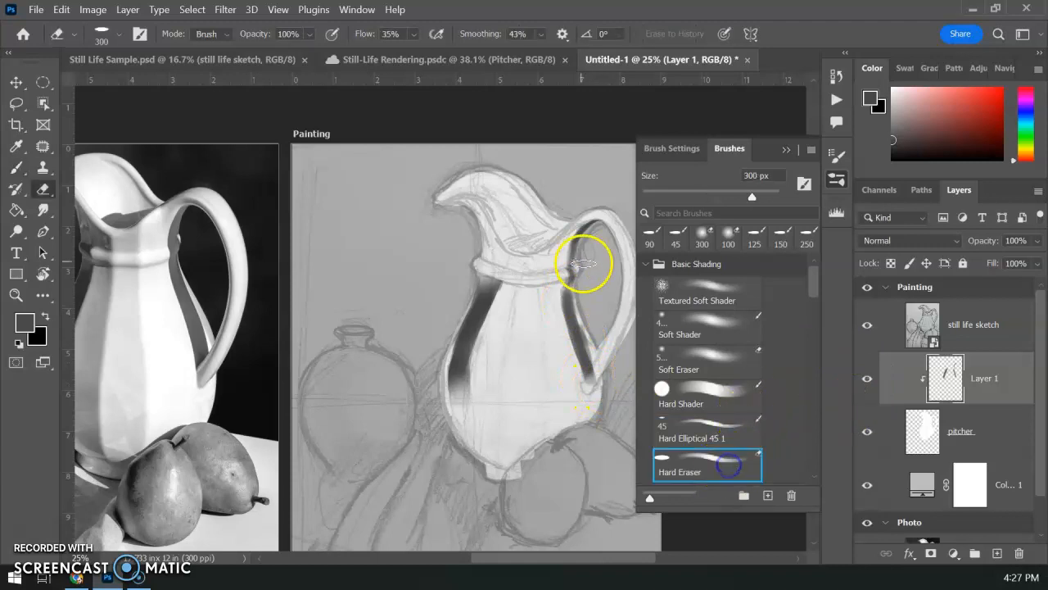
{"action": "left_click_drag", "start_coordinate": [602, 335], "coordinate": [611, 376]}
{"action": "left_click_drag", "start_coordinate": [581, 441], "coordinate": [612, 403]}
- Shade the body panel beside the left dark stripe with the 400 px Soft Shader, and trim its right edge crisp with the 300 px Hard Eraser
{"action": "left_click_drag", "start_coordinate": [513, 374], "coordinate": [589, 361]}
{"action": "left_click", "coordinate": [709, 328]}
{"action": "left_click", "coordinate": [571, 258]}
{"action": "mouse_move", "coordinate": [572, 259]}
{"action": "left_mouse_down"}
{"action": "mouse_move", "coordinate": [547, 393]}
{"action": "mouse_move", "coordinate": [575, 263]}
{"action": "mouse_move", "coordinate": [556, 419]}
{"action": "mouse_move", "coordinate": [576, 258]}
{"action": "mouse_move", "coordinate": [557, 405]}
{"action": "mouse_move", "coordinate": [566, 323]}
{"action": "mouse_move", "coordinate": [587, 292]}
{"action": "mouse_move", "coordinate": [575, 277]}
{"action": "mouse_move", "coordinate": [580, 259]}
{"action": "mouse_move", "coordinate": [560, 400]}
{"action": "left_mouse_up"}
{"action": "left_click_drag", "start_coordinate": [584, 260], "coordinate": [552, 422]}
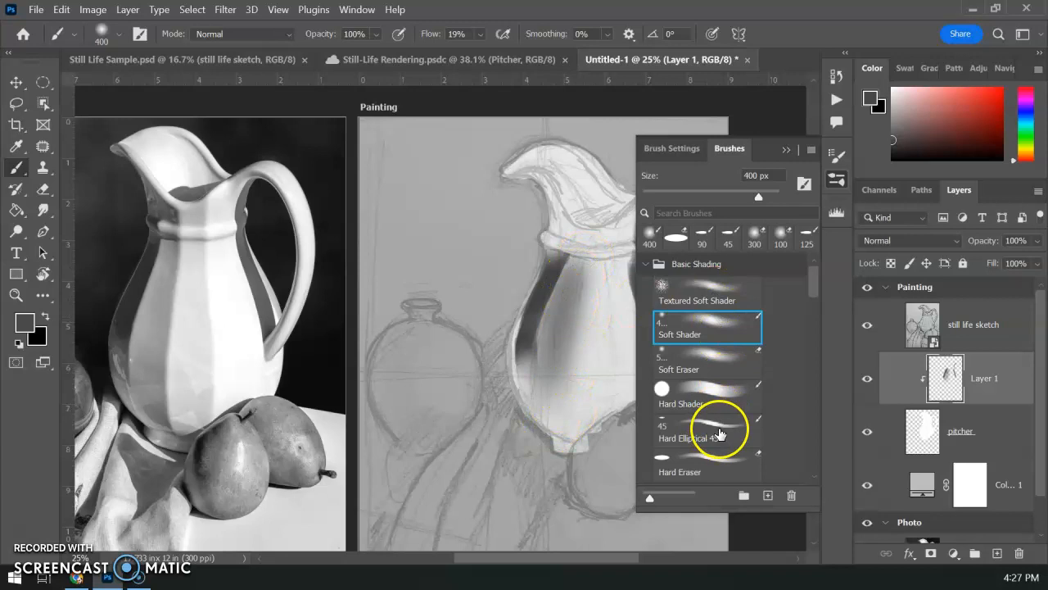
{"action": "left_click", "coordinate": [719, 467]}
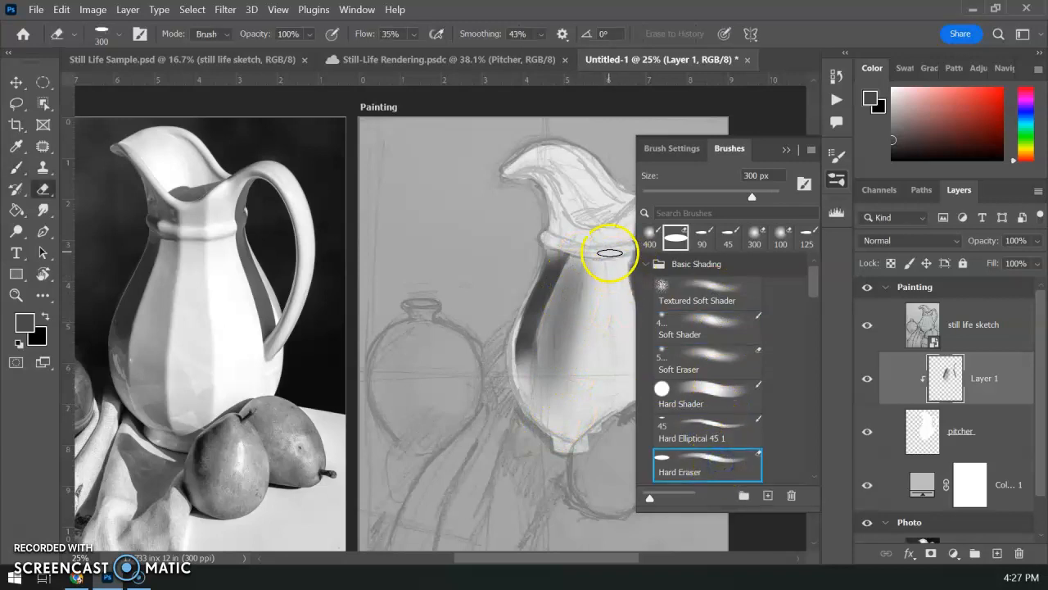
{"action": "left_click_drag", "start_coordinate": [602, 271], "coordinate": [595, 438]}
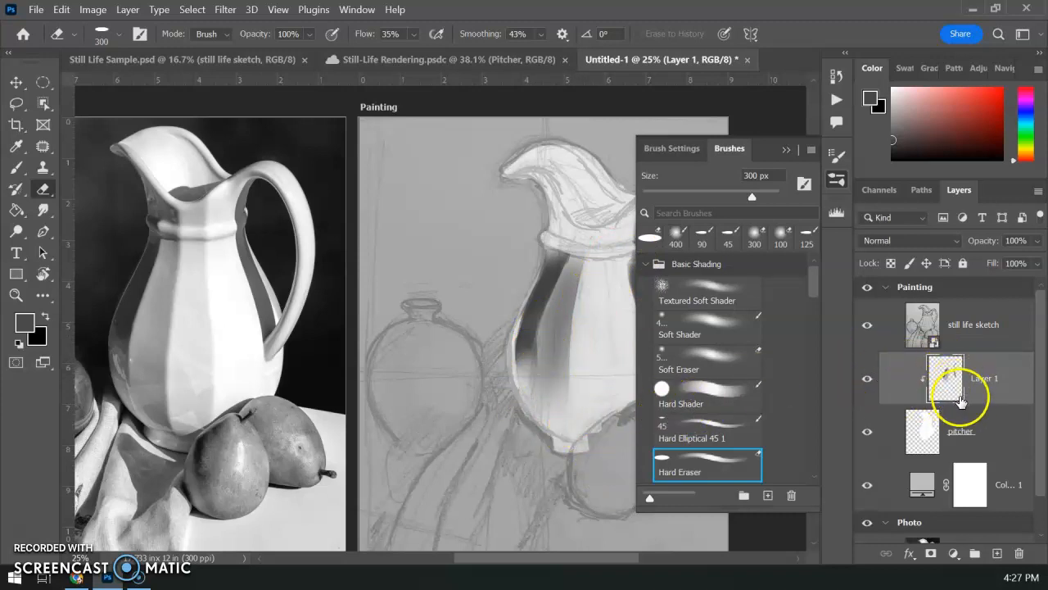
- Add a new layer above Layer 1 and clip it to the pitcher base shape
{"action": "left_click", "coordinate": [996, 553]}
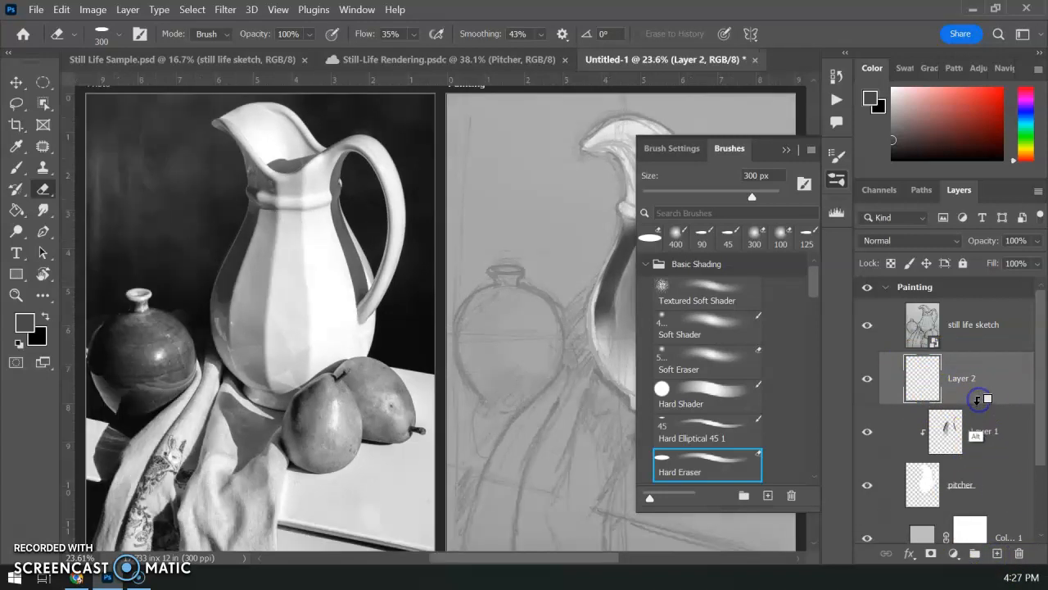
{"action": "left_click", "coordinate": [980, 404], "text": "alt"}
{"action": "left_click_drag", "start_coordinate": [571, 241], "coordinate": [455, 262]}
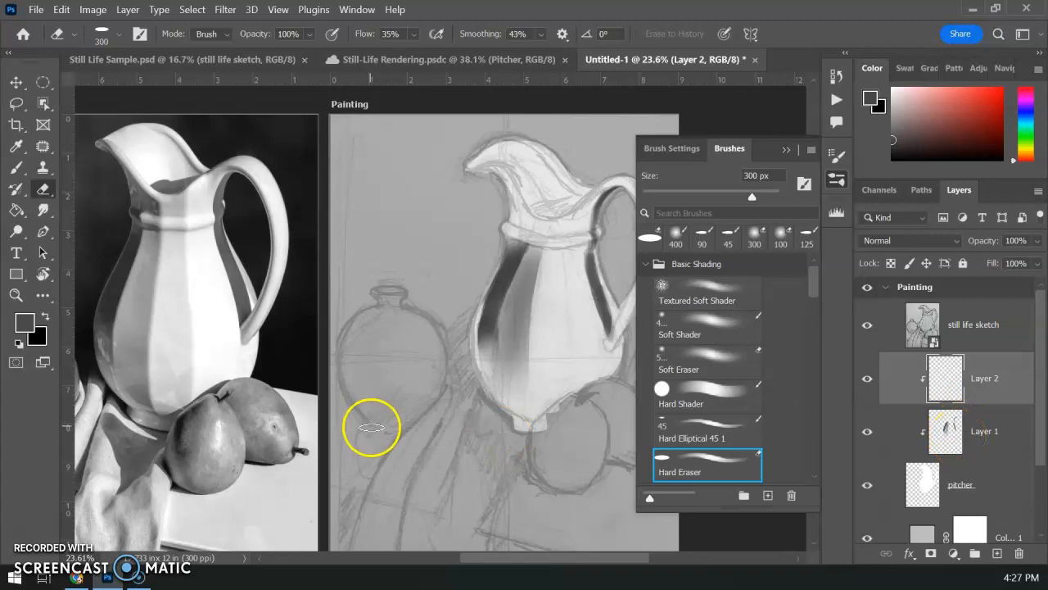
{"action": "left_click_drag", "start_coordinate": [469, 423], "coordinate": [461, 390]}
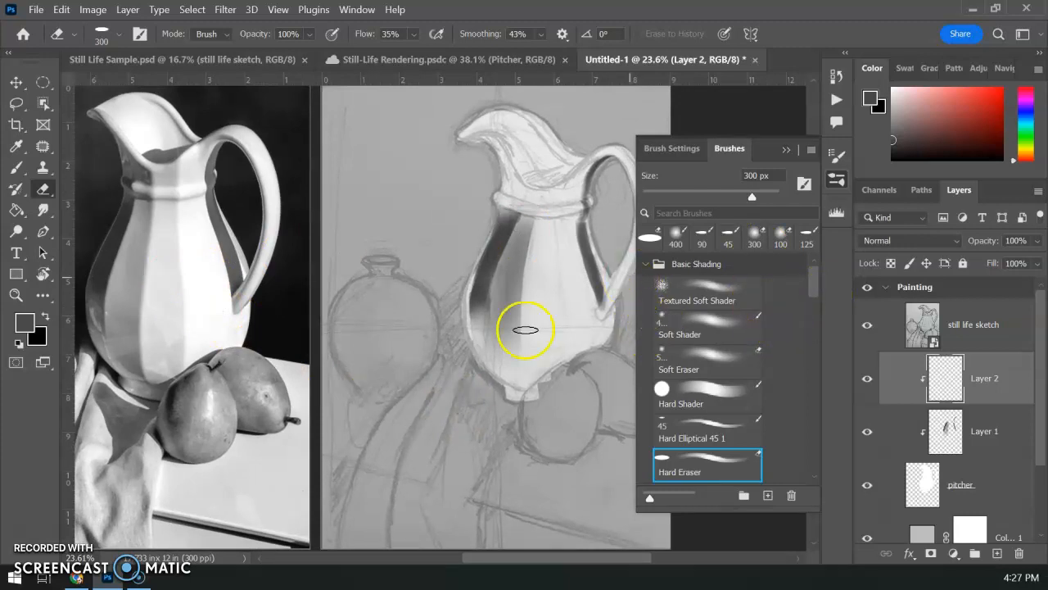
{"action": "mouse_move", "coordinate": [486, 323]}
{"action": "left_mouse_down"}
{"action": "mouse_move", "coordinate": [496, 351]}
{"action": "mouse_move", "coordinate": [503, 320]}
{"action": "mouse_move", "coordinate": [508, 355]}
{"action": "mouse_move", "coordinate": [628, 320]}
{"action": "mouse_move", "coordinate": [615, 332]}
{"action": "left_mouse_up"}
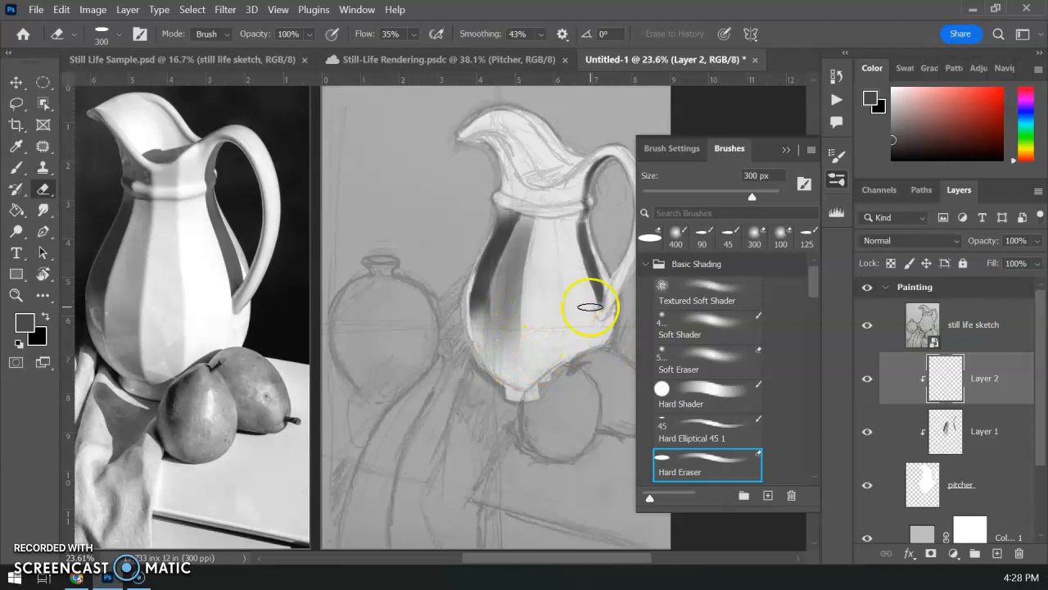